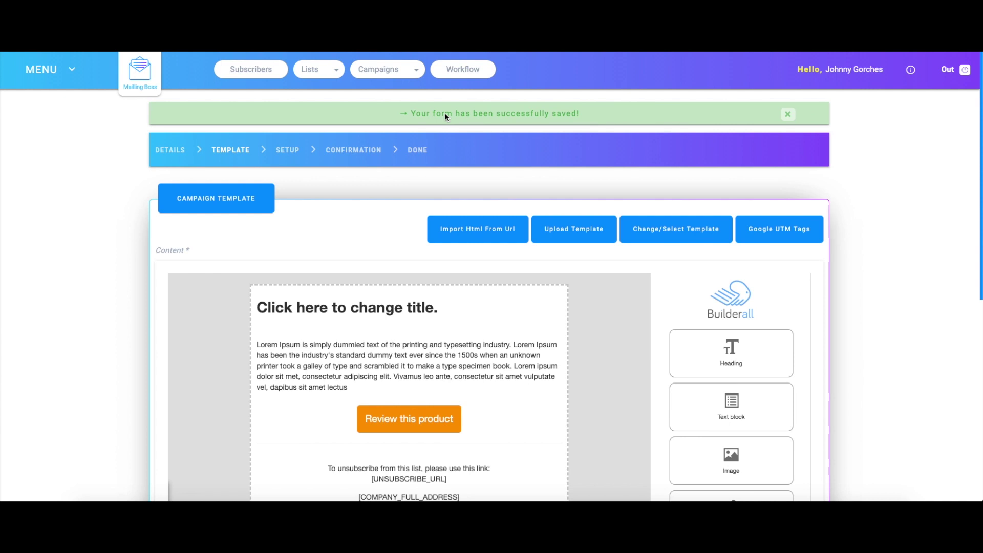
- Examine the campaign template editor, including the email canvas, the available content blocks and the tag and save options
{"action": "scroll", "coordinate": [553, 350], "scroll_direction": "down", "scroll_amount": 5}
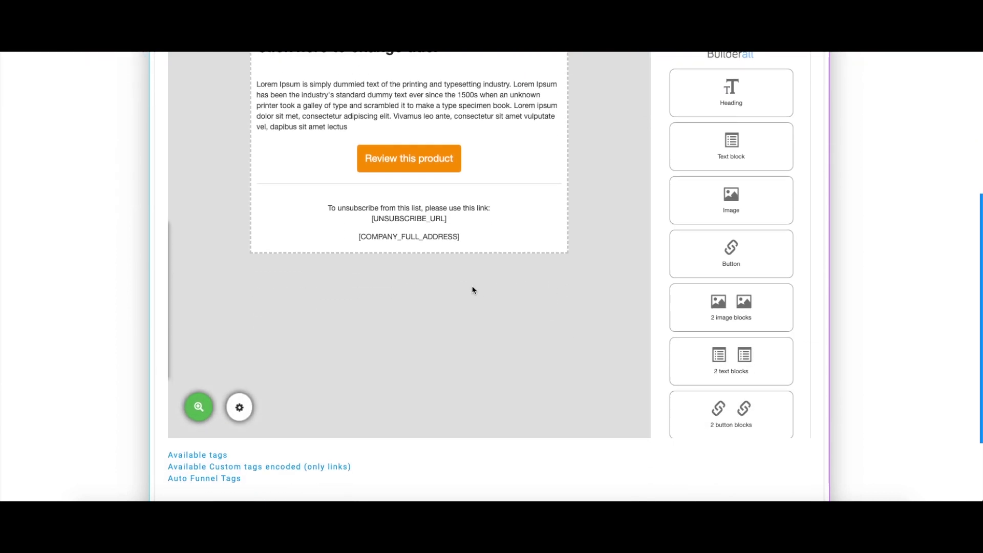
{"action": "scroll", "coordinate": [522, 284], "scroll_direction": "up", "scroll_amount": 4}
{"action": "scroll", "coordinate": [521, 284], "scroll_direction": "up", "scroll_amount": 1}
{"action": "scroll", "coordinate": [523, 284], "scroll_direction": "down", "scroll_amount": 6}
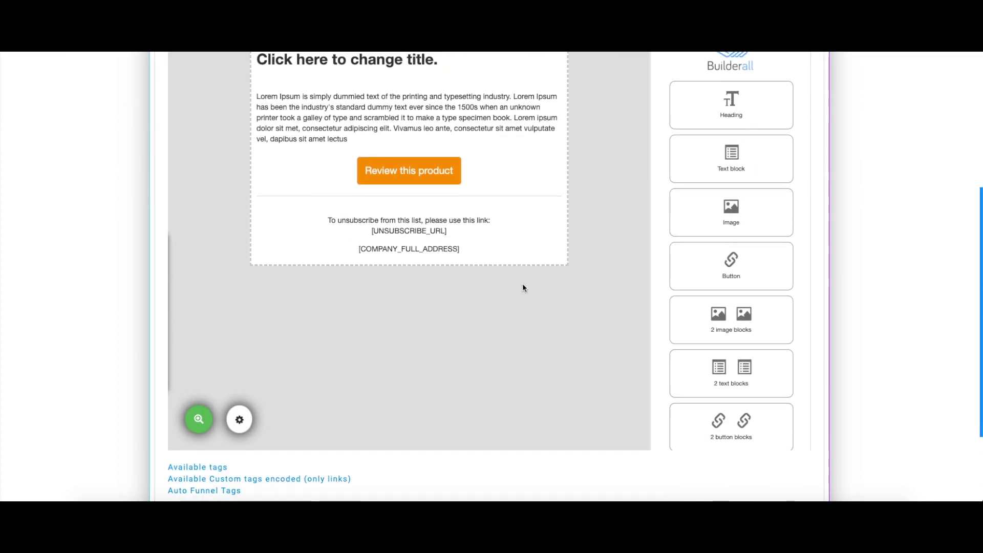
{"action": "scroll", "coordinate": [520, 282], "scroll_direction": "up", "scroll_amount": 2}
{"action": "scroll", "coordinate": [515, 282], "scroll_direction": "up", "scroll_amount": 2}
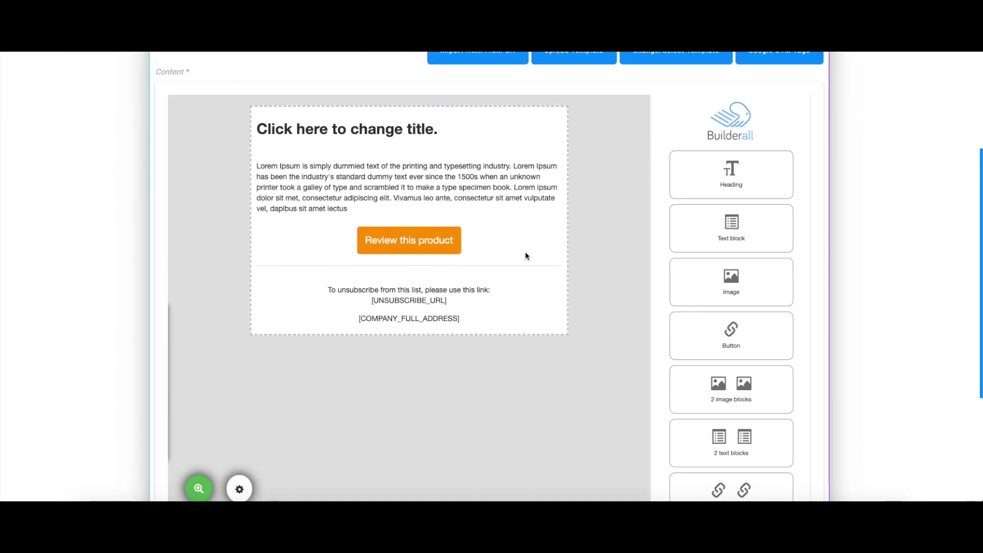
{"action": "scroll", "coordinate": [523, 256], "scroll_direction": "up", "scroll_amount": 3}
{"action": "scroll", "coordinate": [519, 361], "scroll_direction": "down", "scroll_amount": 2}
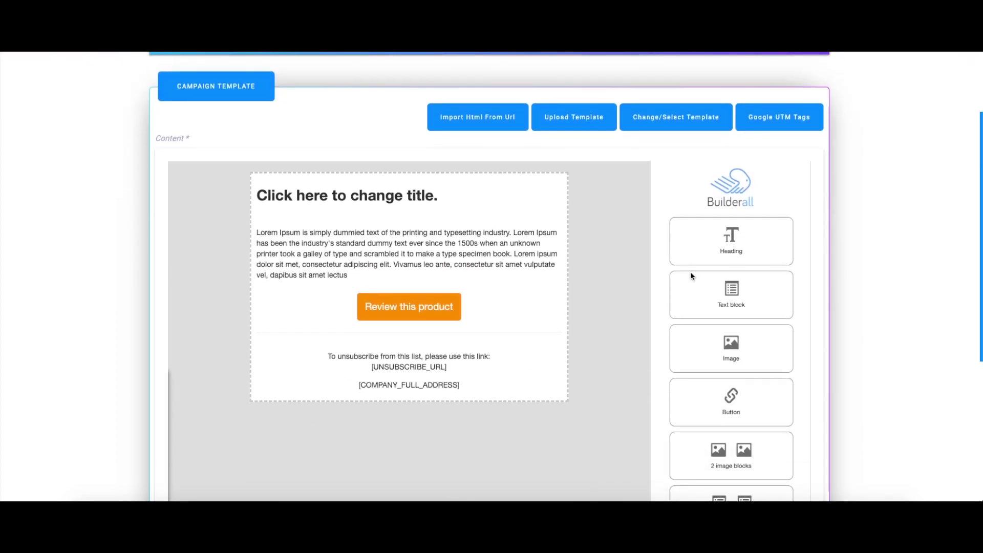
{"action": "scroll", "coordinate": [719, 266], "scroll_direction": "down", "scroll_amount": 5}
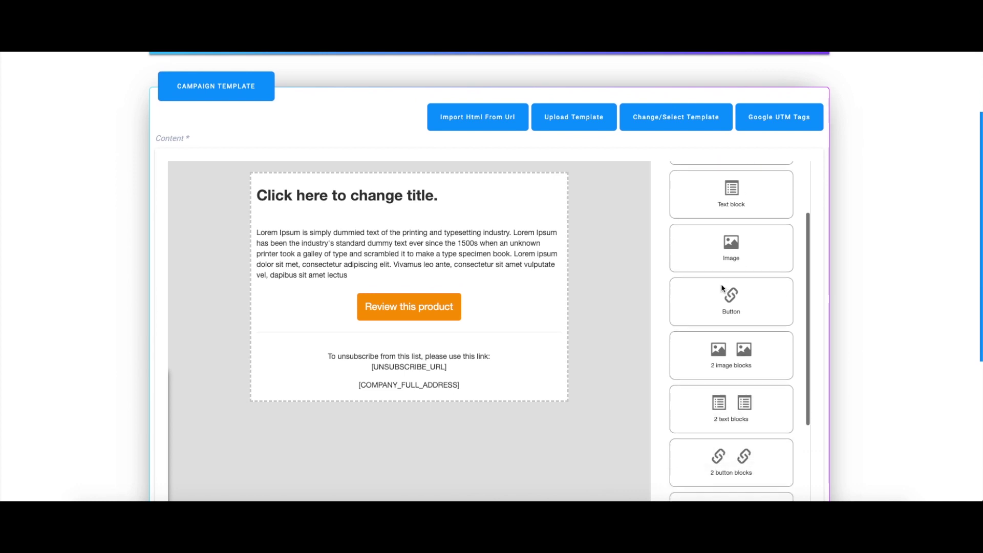
{"action": "scroll", "coordinate": [716, 266], "scroll_direction": "up", "scroll_amount": 6}
{"action": "scroll", "coordinate": [866, 307], "scroll_direction": "down", "scroll_amount": 3}
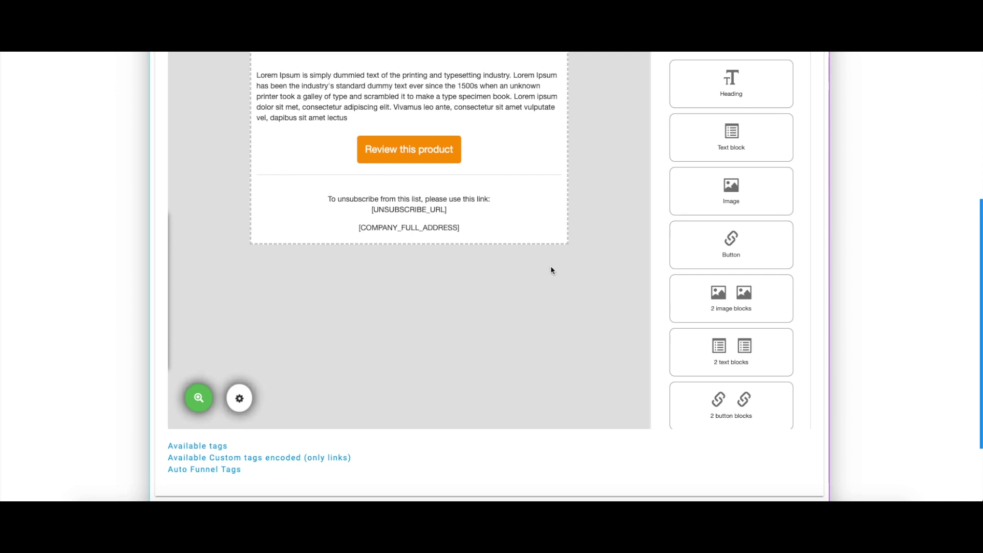
{"action": "scroll", "coordinate": [551, 267], "scroll_direction": "up", "scroll_amount": 2}
{"action": "scroll", "coordinate": [615, 279], "scroll_direction": "down", "scroll_amount": 3}
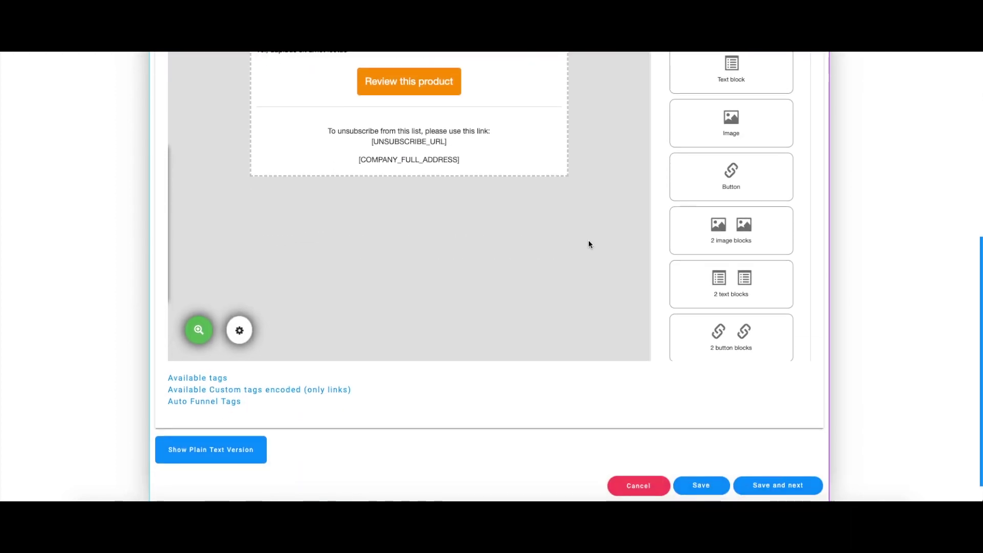
{"action": "scroll", "coordinate": [575, 239], "scroll_direction": "up", "scroll_amount": 2}
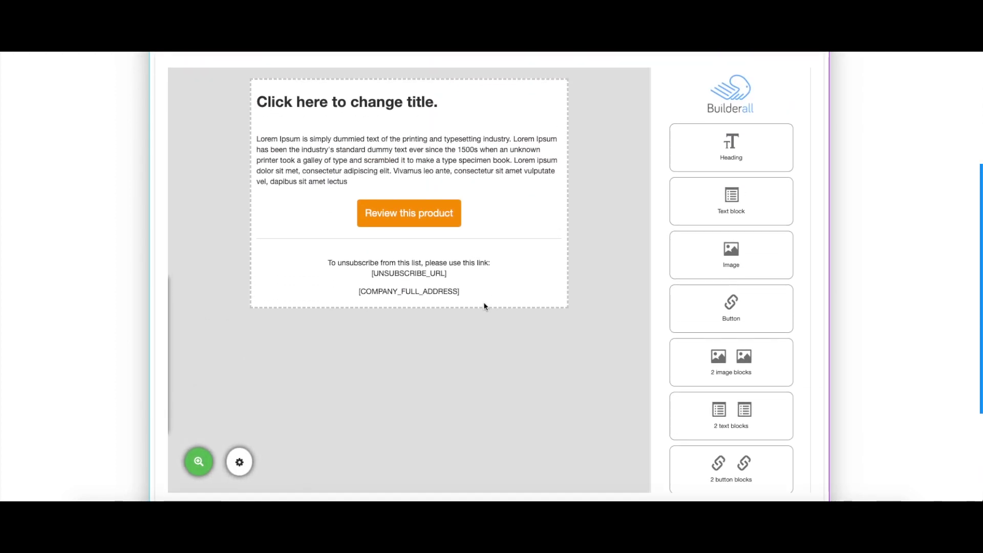
{"action": "scroll", "coordinate": [485, 305], "scroll_direction": "down", "scroll_amount": 3}
{"action": "scroll", "coordinate": [479, 301], "scroll_direction": "up", "scroll_amount": 4}
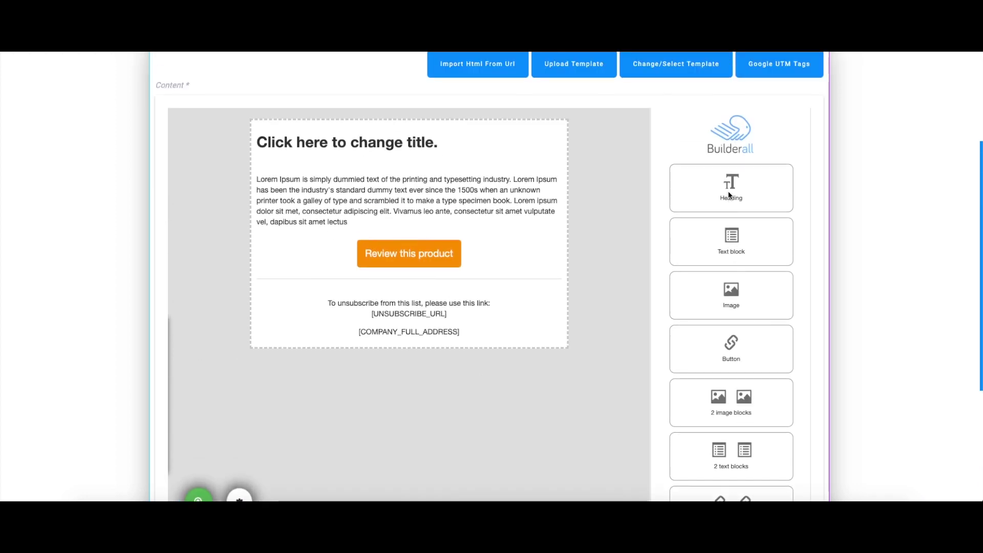
{"action": "scroll", "coordinate": [510, 194], "scroll_direction": "down", "scroll_amount": 1}
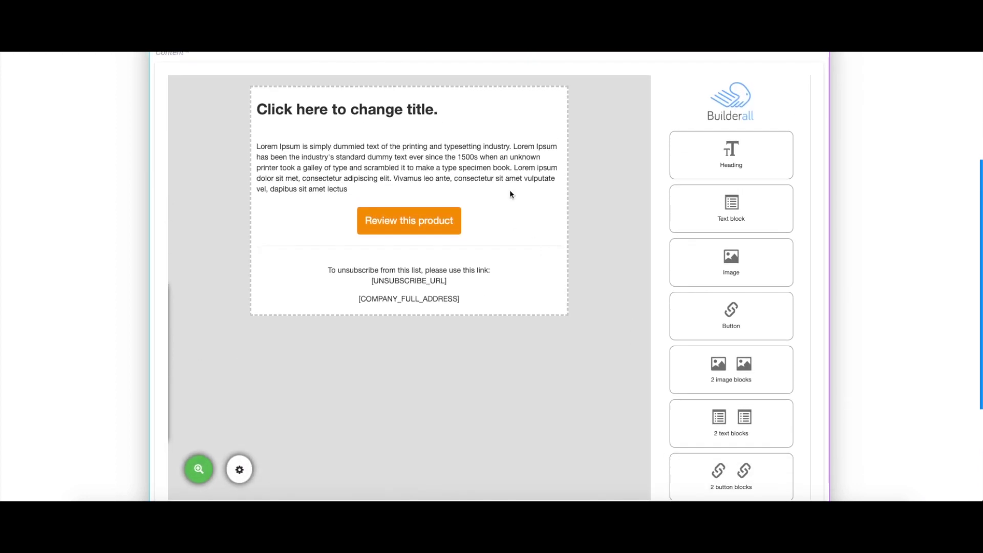
{"action": "scroll", "coordinate": [461, 307], "scroll_direction": "down", "scroll_amount": 1}
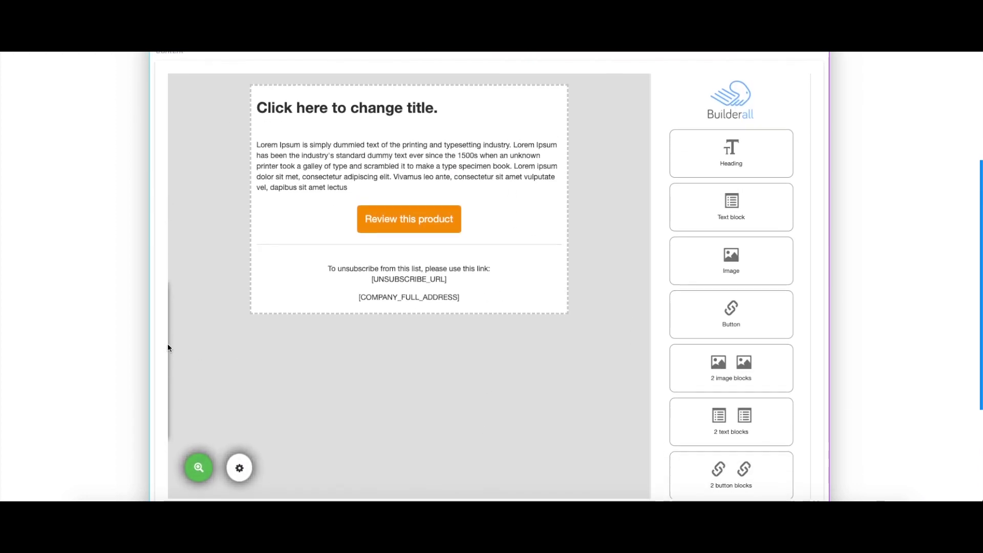
{"action": "scroll", "coordinate": [500, 345], "scroll_direction": "up", "scroll_amount": 1}
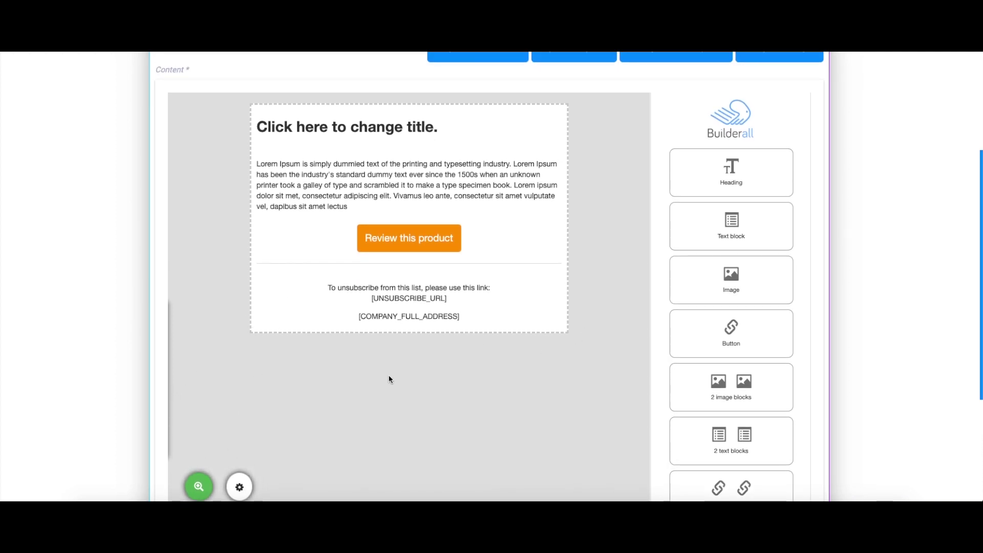
{"action": "scroll", "coordinate": [391, 380], "scroll_direction": "down", "scroll_amount": 1}
{"action": "scroll", "coordinate": [404, 372], "scroll_direction": "up", "scroll_amount": 1}
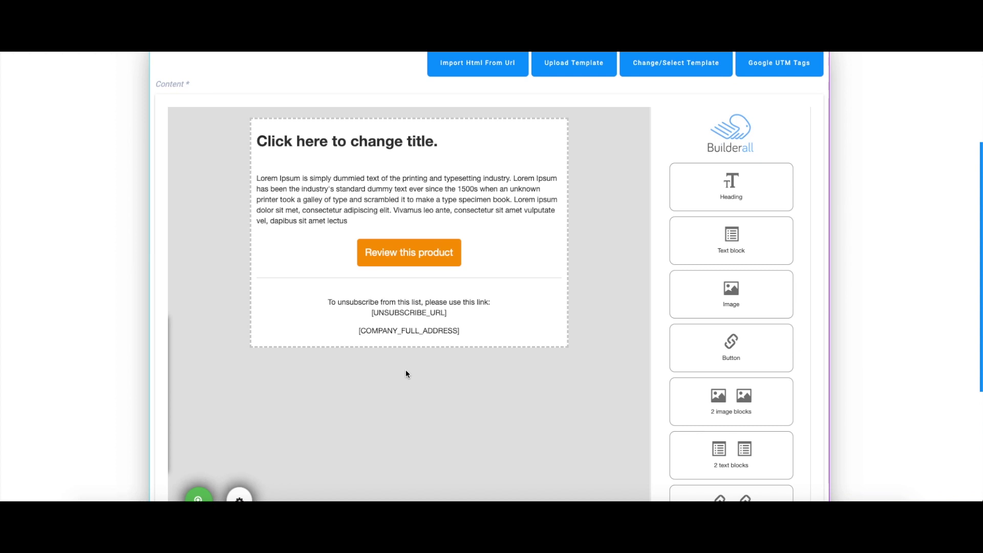
{"action": "scroll", "coordinate": [429, 367], "scroll_direction": "down", "scroll_amount": 1}
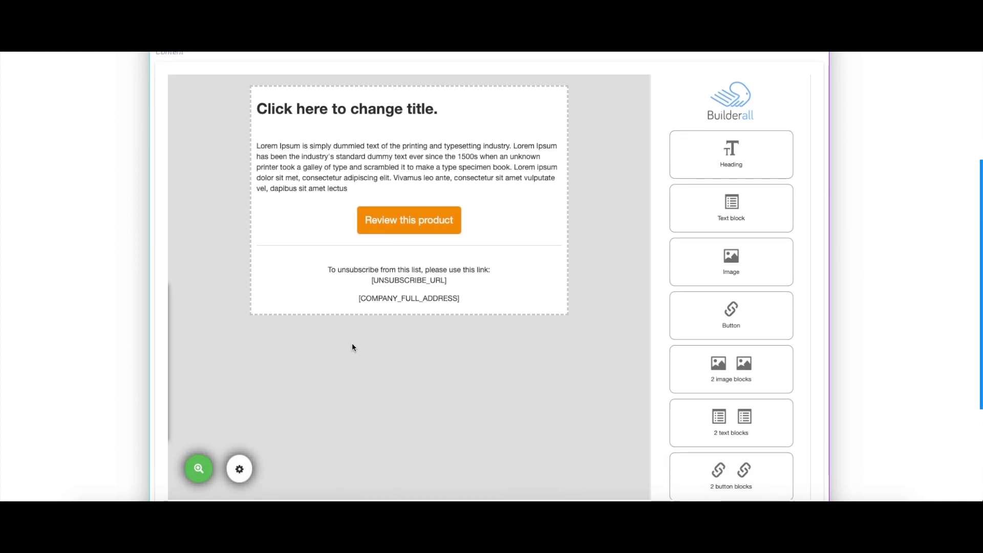
{"action": "scroll", "coordinate": [352, 343], "scroll_direction": "down", "scroll_amount": 1}
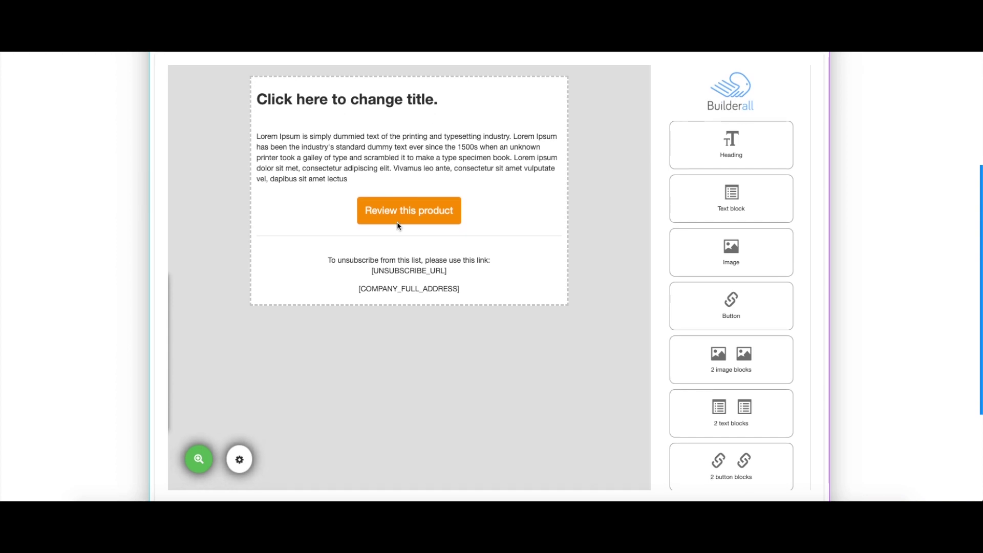
{"action": "scroll", "coordinate": [505, 187], "scroll_direction": "up", "scroll_amount": 3}
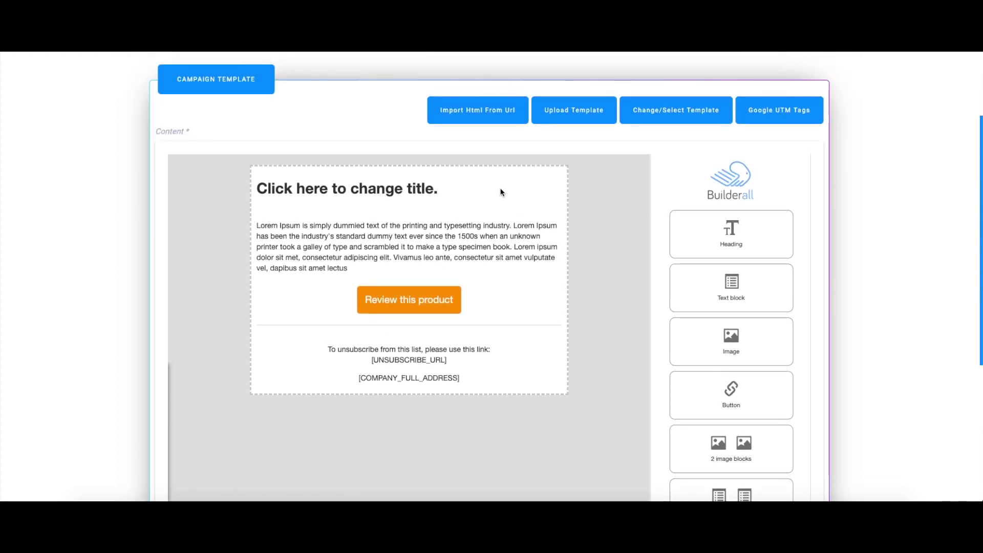
- Replace the email's title text with "Test.", keeping the H1 heading style
{"action": "left_click_drag", "start_coordinate": [509, 200], "coordinate": [527, 187]}
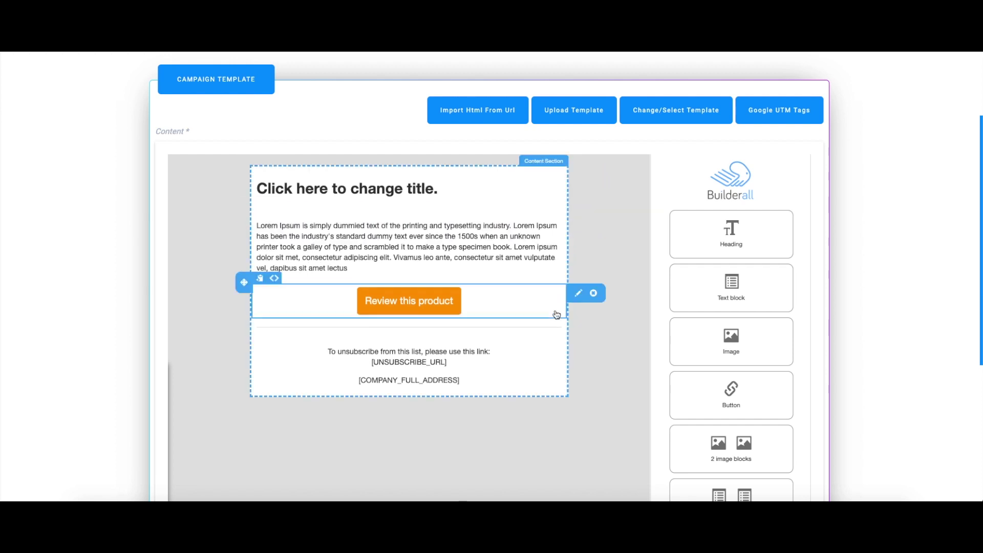
{"action": "double_click", "coordinate": [419, 191]}
{"action": "left_click_drag", "start_coordinate": [411, 191], "coordinate": [251, 189]}
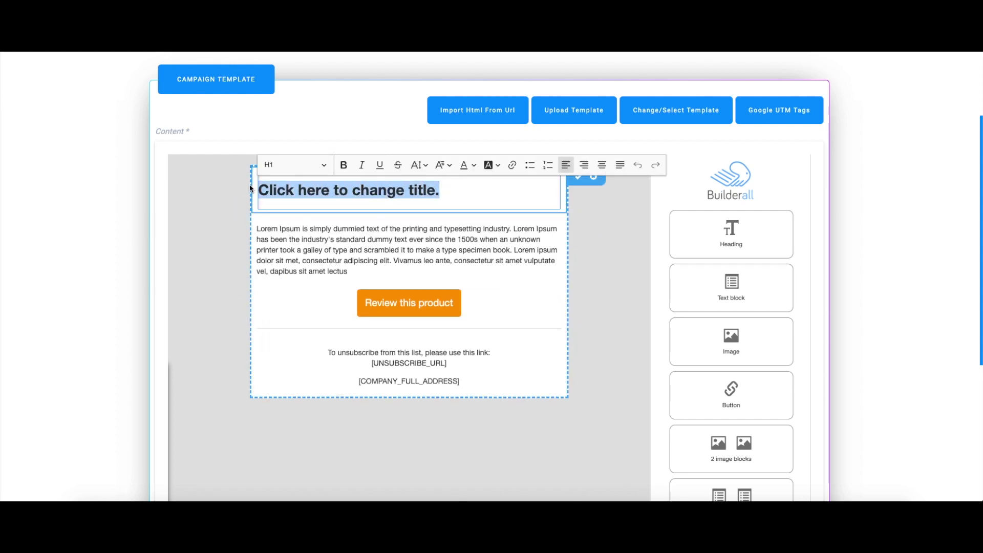
{"action": "type", "text": "Test."}
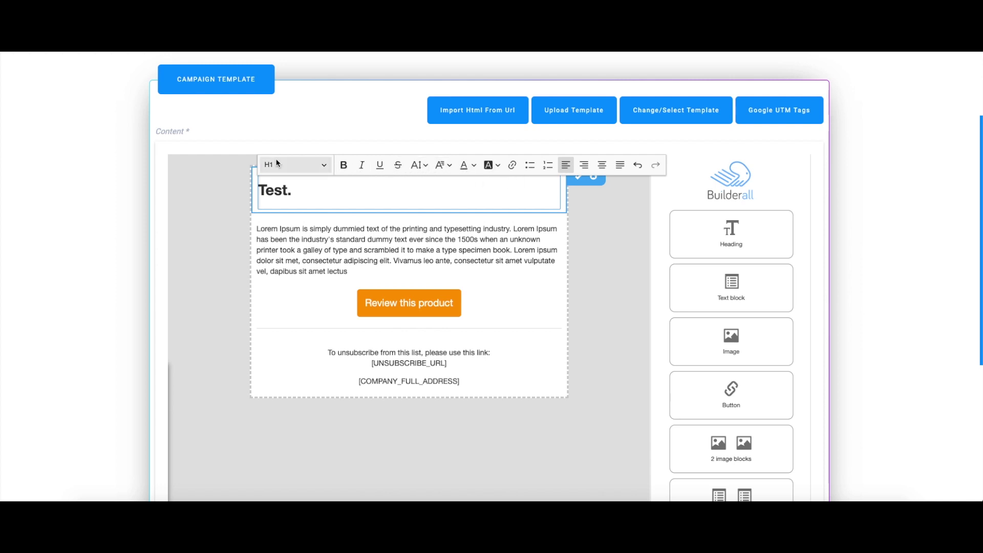
{"action": "left_click", "coordinate": [323, 165]}
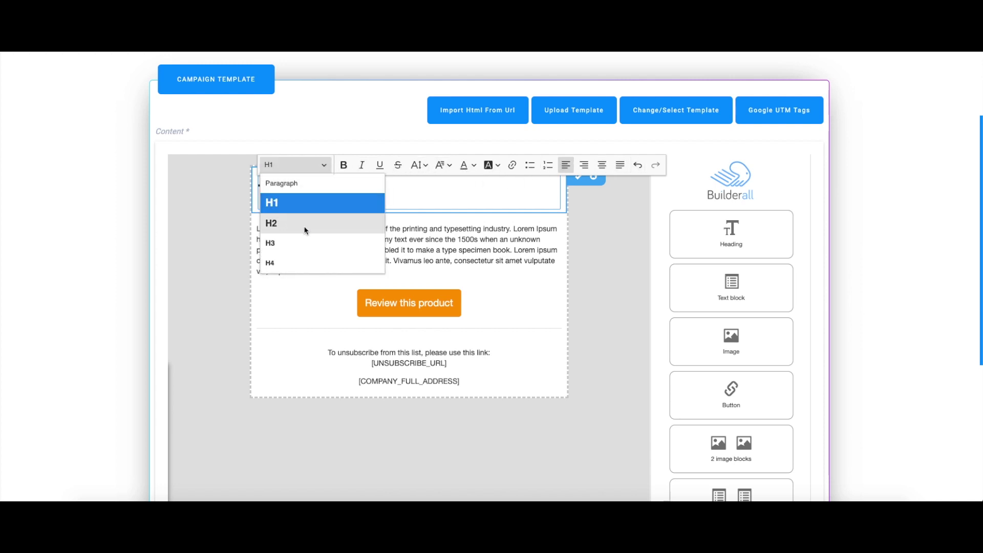
{"action": "left_click", "coordinate": [315, 164]}
{"action": "left_click", "coordinate": [327, 254]}
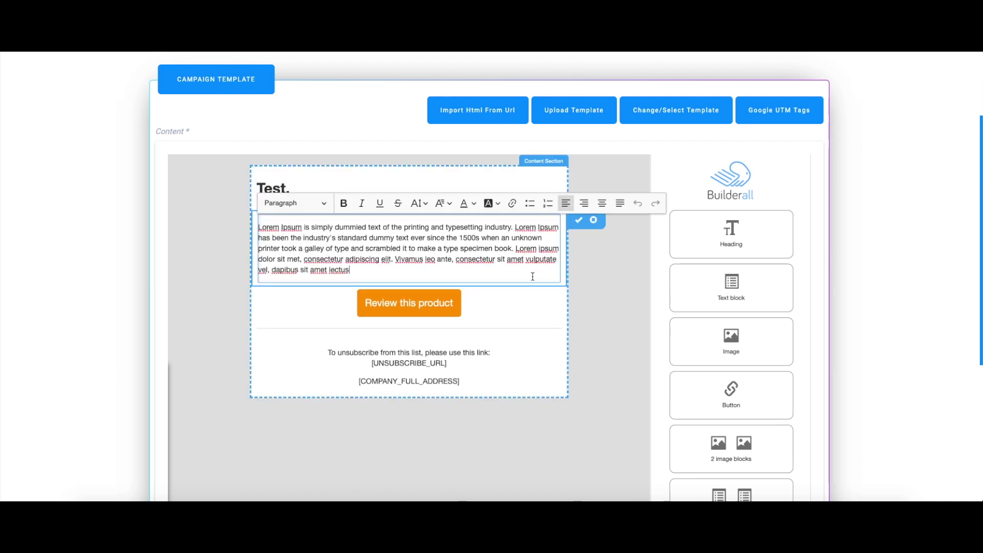
{"action": "left_click", "coordinate": [580, 221]}
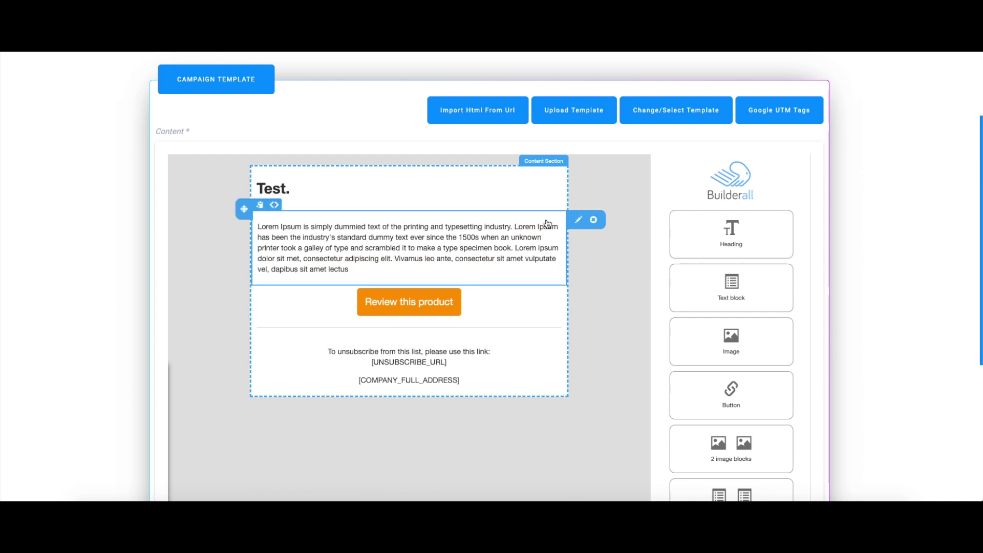
{"action": "left_click", "coordinate": [581, 222]}
{"action": "left_click", "coordinate": [580, 223]}
{"action": "left_click", "coordinate": [580, 221]}
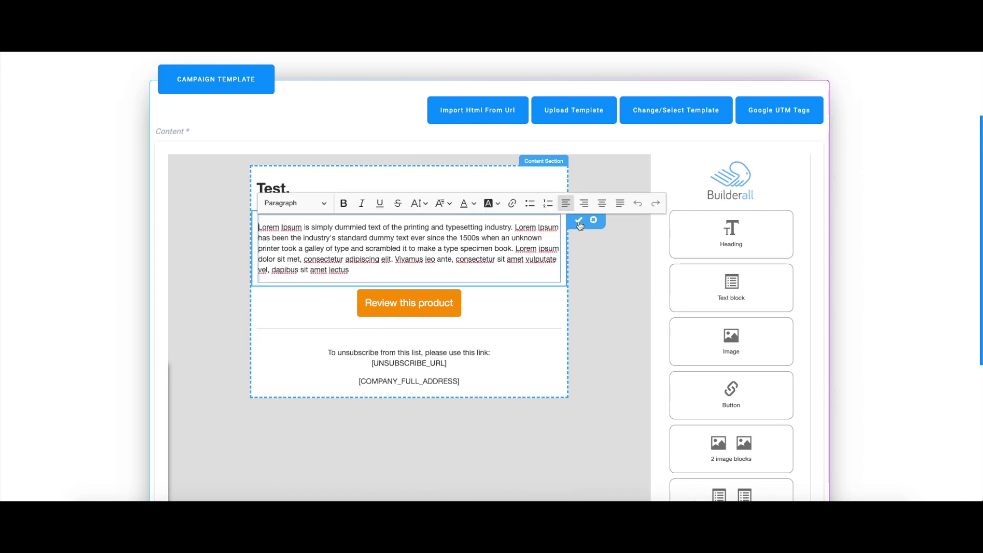
{"action": "left_click", "coordinate": [579, 222]}
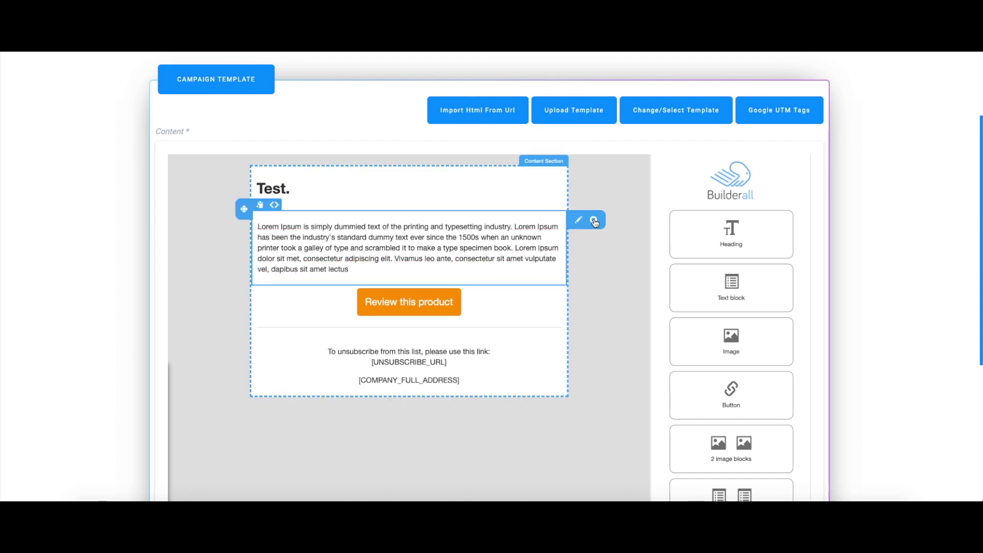
- Delete the Lorem Ipsum text block between the title and the orange button
{"action": "left_click", "coordinate": [594, 219]}
{"action": "left_click", "coordinate": [620, 288]}
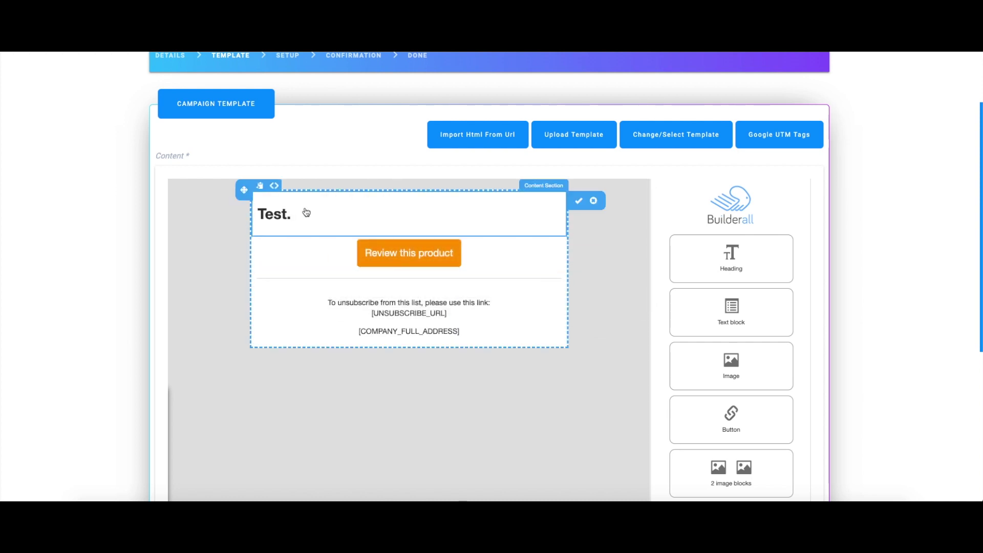
- Add a 2 image blocks element between the divider and the unsubscribe text
{"action": "scroll", "coordinate": [466, 261], "scroll_direction": "down", "scroll_amount": 2}
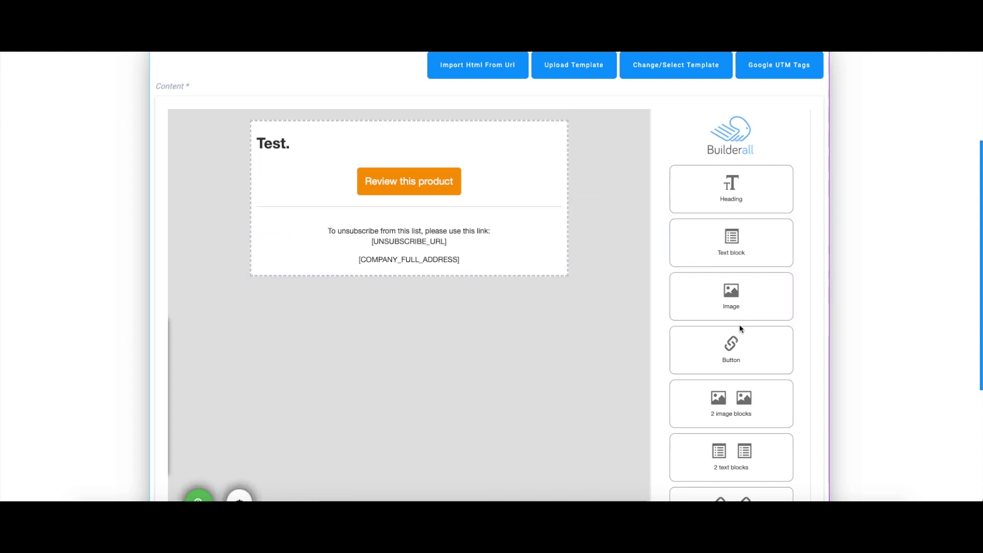
{"action": "scroll", "coordinate": [739, 328], "scroll_direction": "down", "scroll_amount": 3}
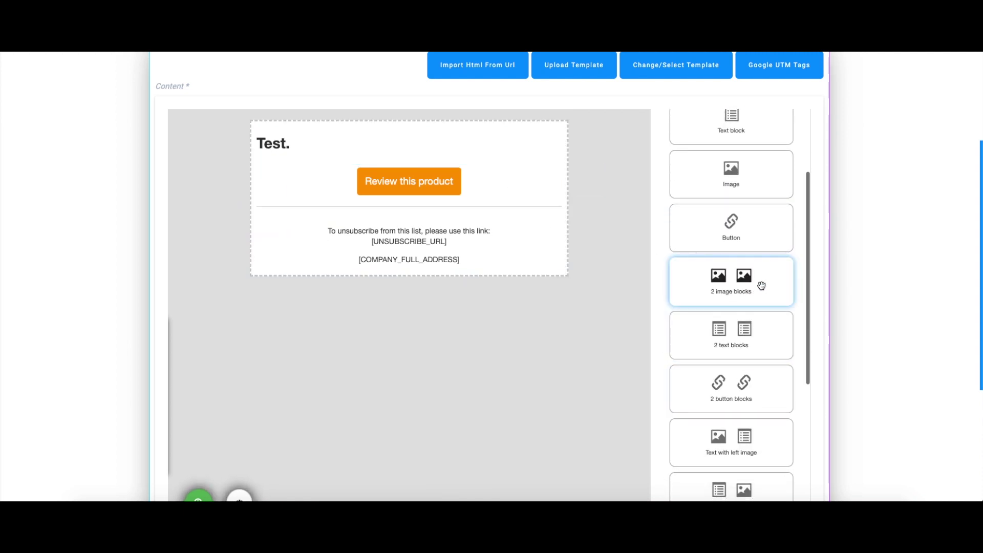
{"action": "left_click_drag", "start_coordinate": [758, 284], "coordinate": [347, 253]}
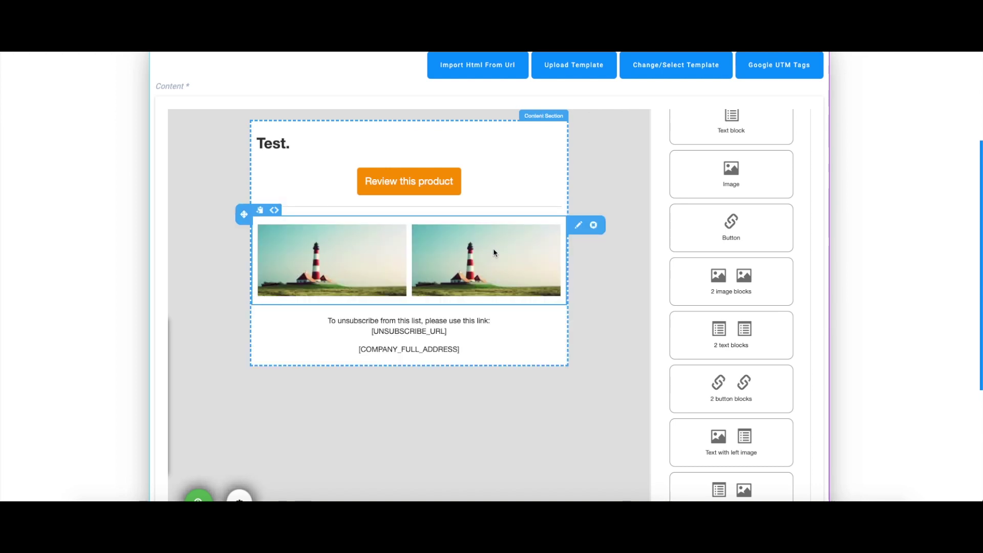
- View the link and image editing options of the first lighthouse image, then close them without changes
{"action": "left_click", "coordinate": [351, 251]}
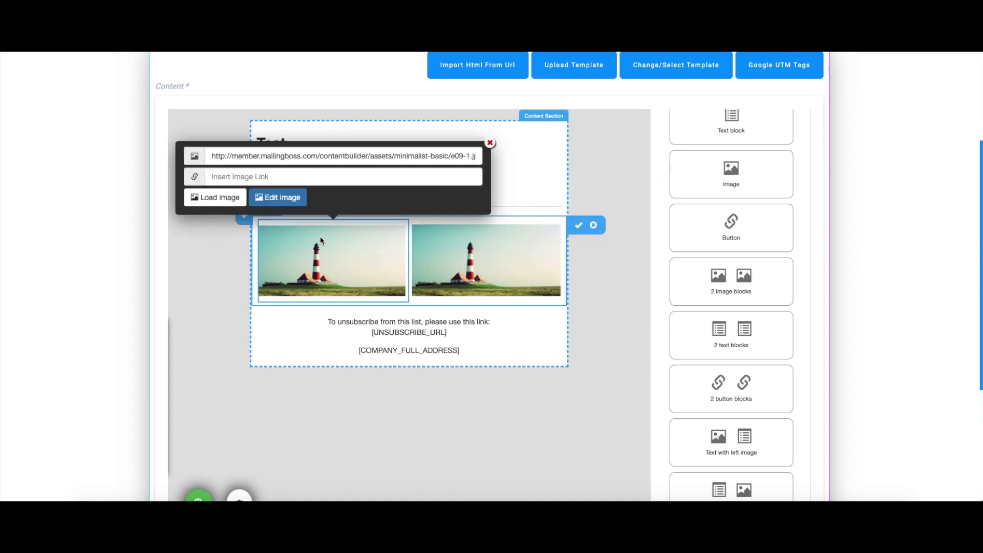
{"action": "left_click", "coordinate": [278, 197]}
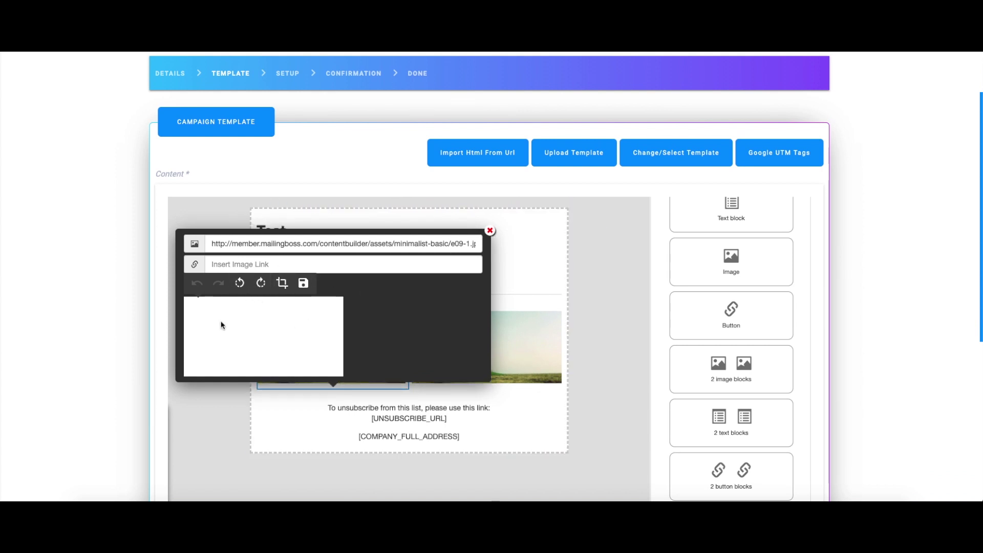
{"action": "left_click", "coordinate": [490, 231]}
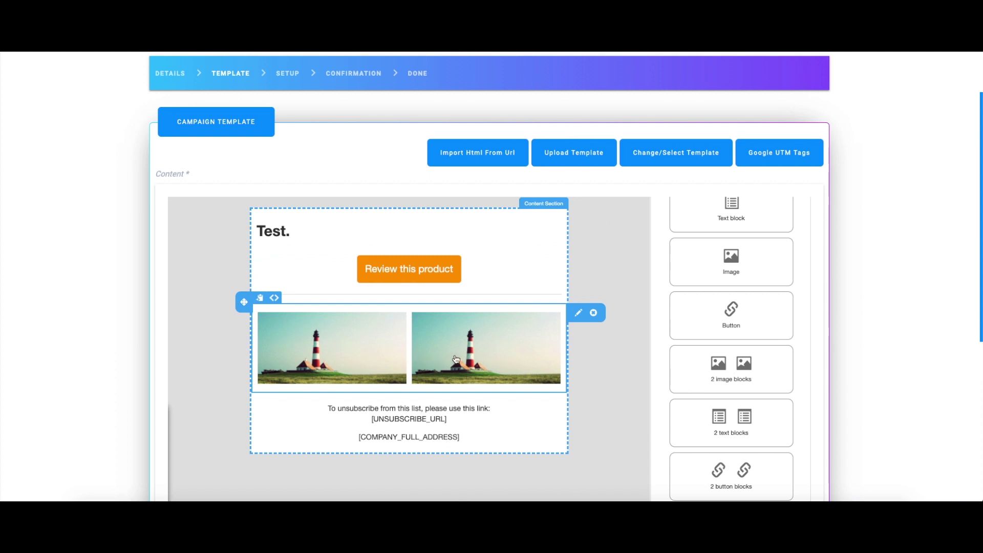
- Add a "Left image with text and button" block between the two-image row and the unsubscribe text
{"action": "scroll", "coordinate": [467, 385], "scroll_direction": "down", "scroll_amount": 3}
{"action": "scroll", "coordinate": [728, 286], "scroll_direction": "down", "scroll_amount": 5}
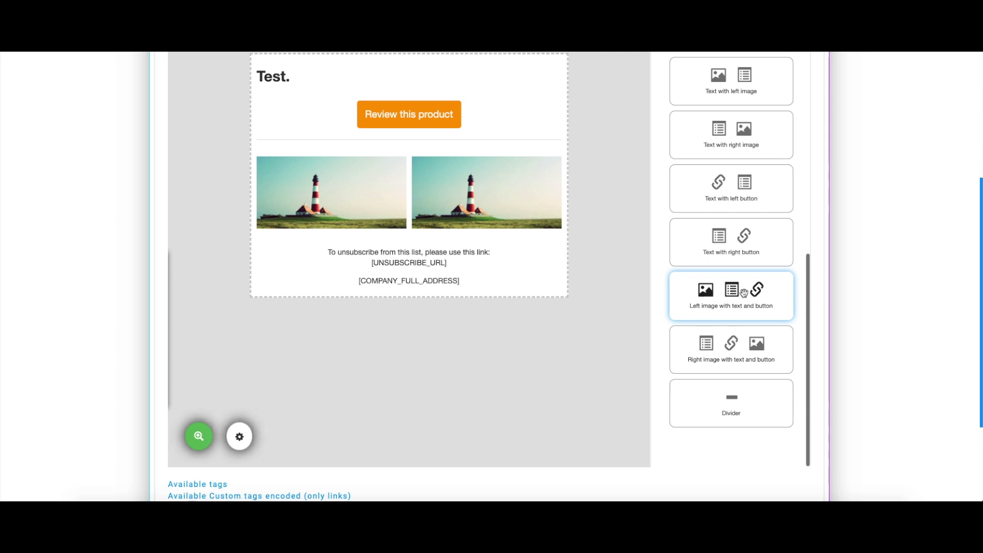
{"action": "left_click_drag", "start_coordinate": [745, 293], "coordinate": [341, 263]}
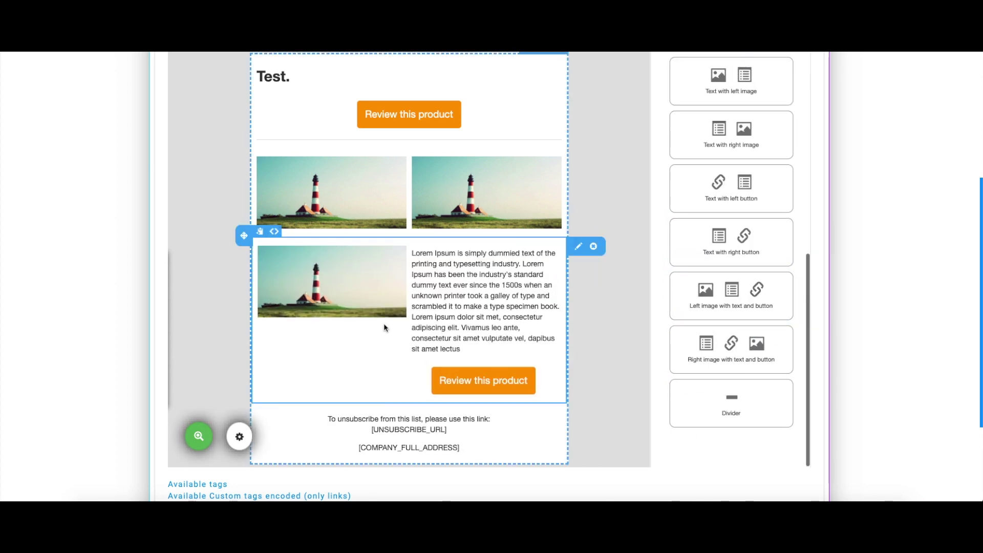
- Delete the block with two side-by-side lighthouse images below the divider
{"action": "scroll", "coordinate": [315, 281], "scroll_direction": "down", "scroll_amount": 1}
{"action": "scroll", "coordinate": [505, 308], "scroll_direction": "down", "scroll_amount": 1}
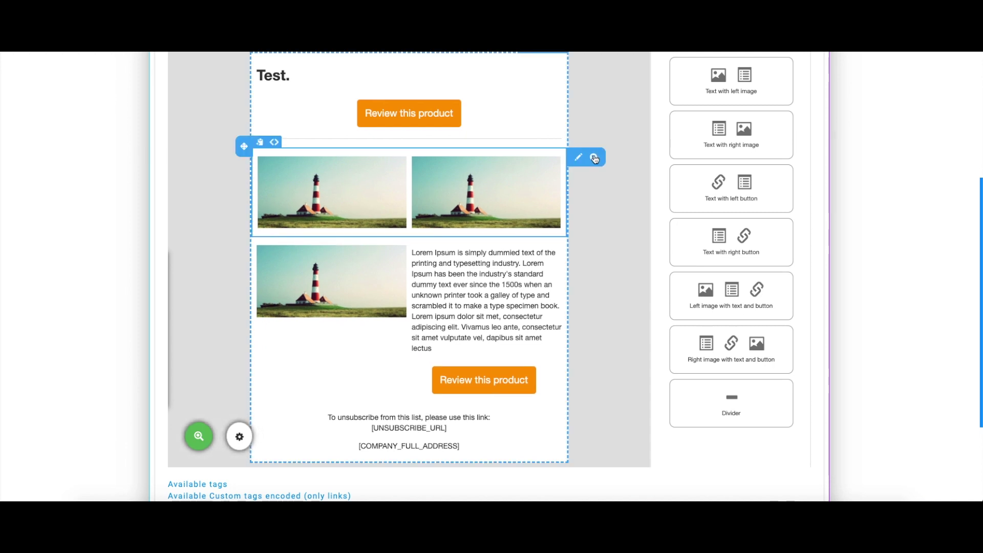
{"action": "left_click", "coordinate": [595, 159]}
{"action": "left_click", "coordinate": [622, 149]}
{"action": "scroll", "coordinate": [429, 246], "scroll_direction": "up", "scroll_amount": 3}
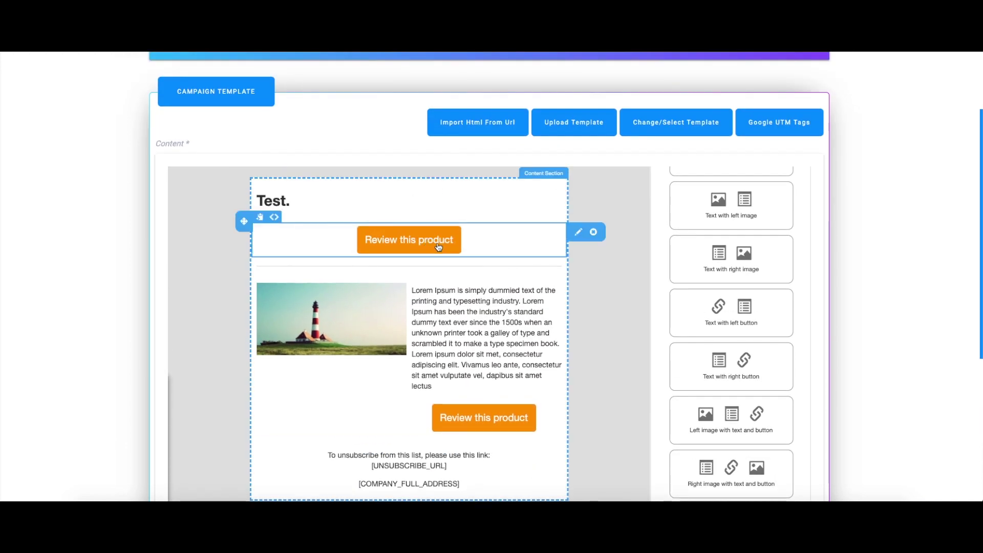
- Delete the standalone "Review this product" button block between the Test. title and the divider
{"action": "left_click", "coordinate": [594, 232]}
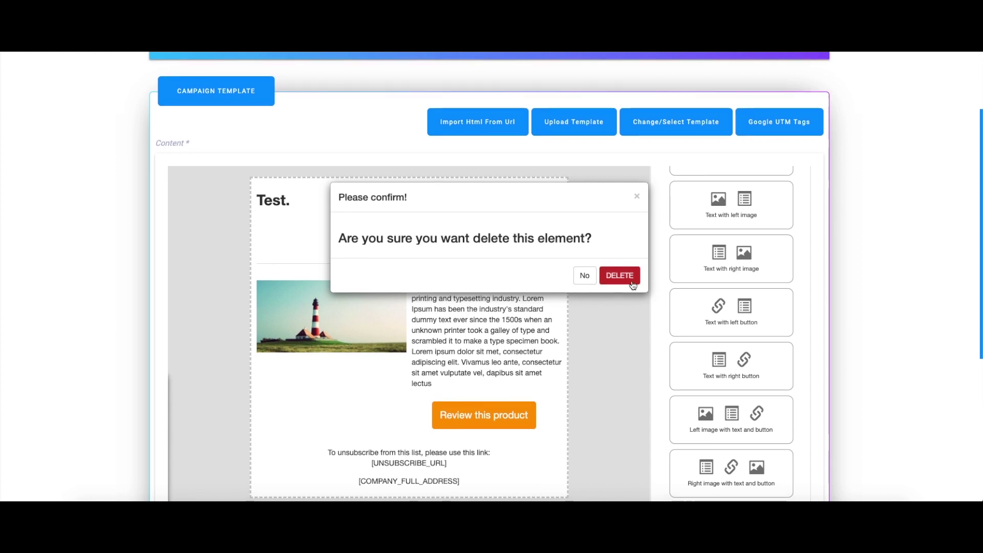
{"action": "left_click", "coordinate": [619, 277]}
- Preview the email in its current layout, then close the mail preview
{"action": "scroll", "coordinate": [400, 296], "scroll_direction": "down", "scroll_amount": 1}
{"action": "scroll", "coordinate": [401, 296], "scroll_direction": "down", "scroll_amount": 5}
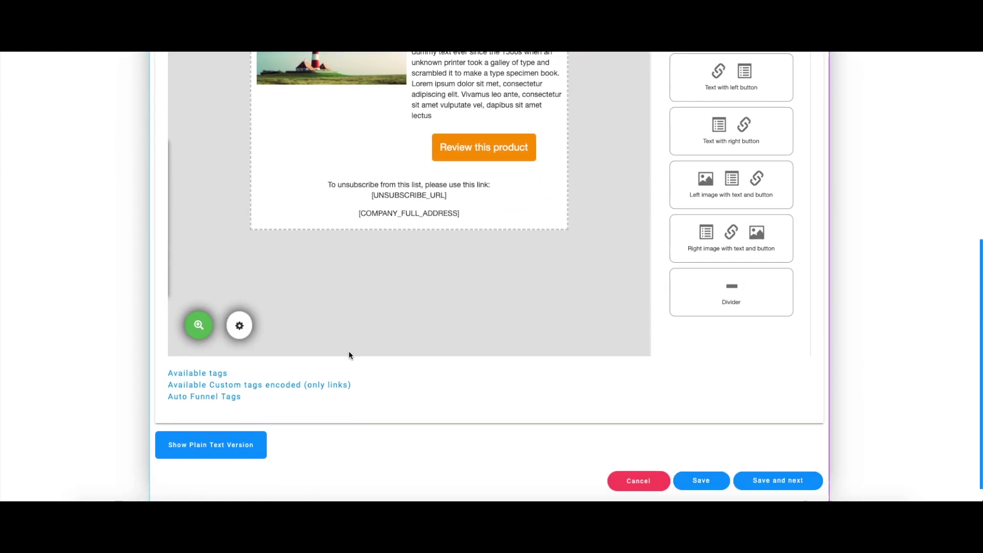
{"action": "scroll", "coordinate": [325, 268], "scroll_direction": "up", "scroll_amount": 2}
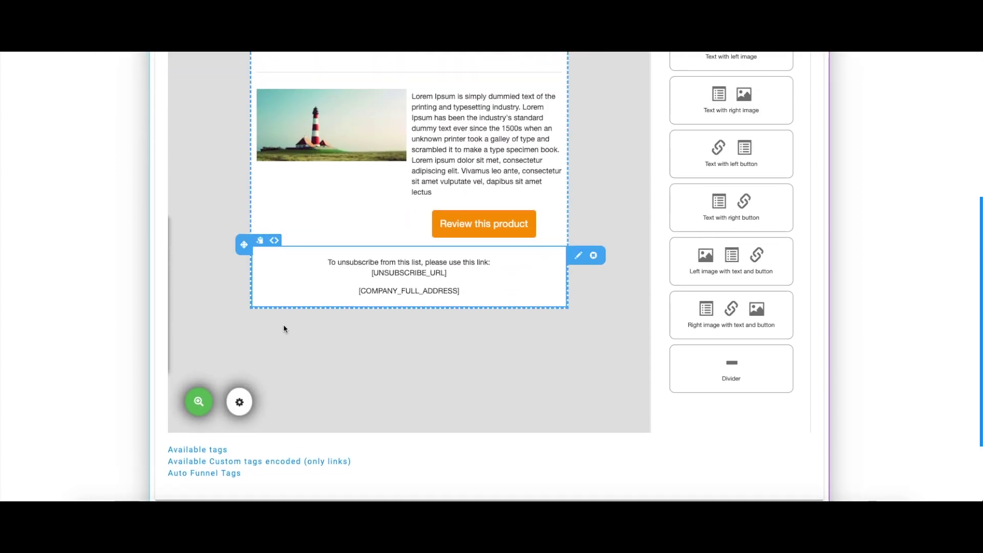
{"action": "left_click", "coordinate": [199, 404]}
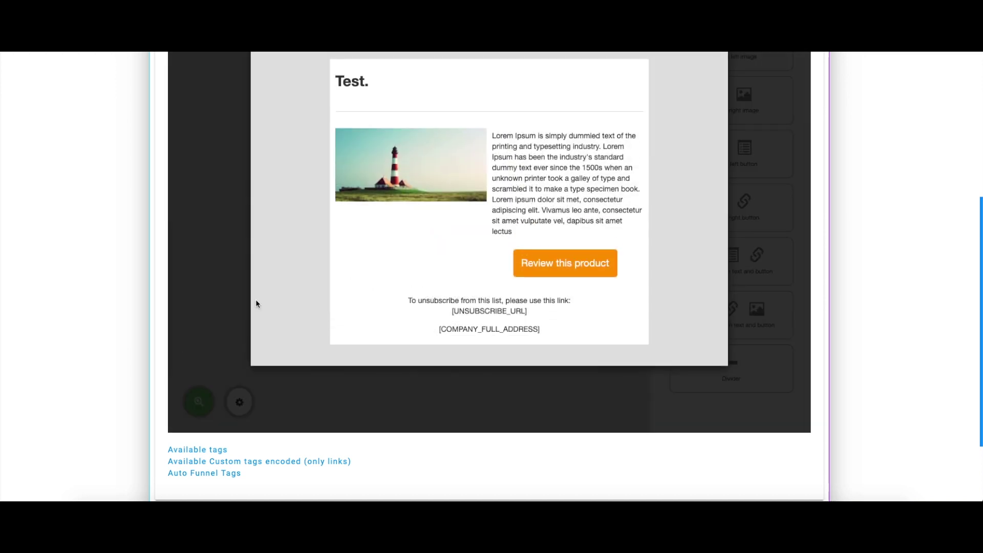
{"action": "scroll", "coordinate": [535, 221], "scroll_direction": "up", "scroll_amount": 2}
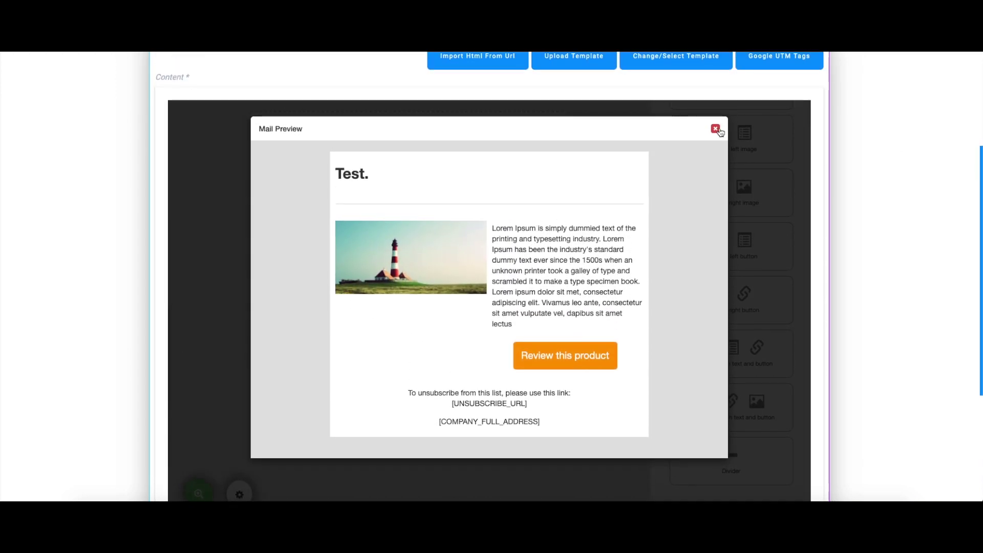
{"action": "left_click", "coordinate": [716, 129]}
- Review the template's color settings and set the Layout background color to red #ea1313
{"action": "scroll", "coordinate": [232, 354], "scroll_direction": "down", "scroll_amount": 1}
{"action": "left_click", "coordinate": [239, 476]}
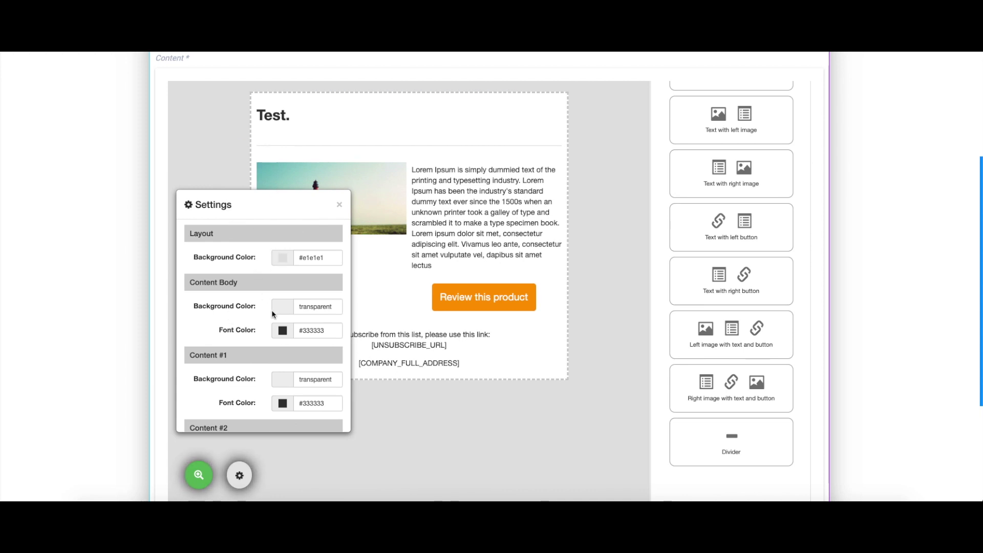
{"action": "scroll", "coordinate": [262, 287], "scroll_direction": "down", "scroll_amount": 2}
{"action": "scroll", "coordinate": [297, 256], "scroll_direction": "up", "scroll_amount": 2}
{"action": "scroll", "coordinate": [296, 256], "scroll_direction": "down", "scroll_amount": 3}
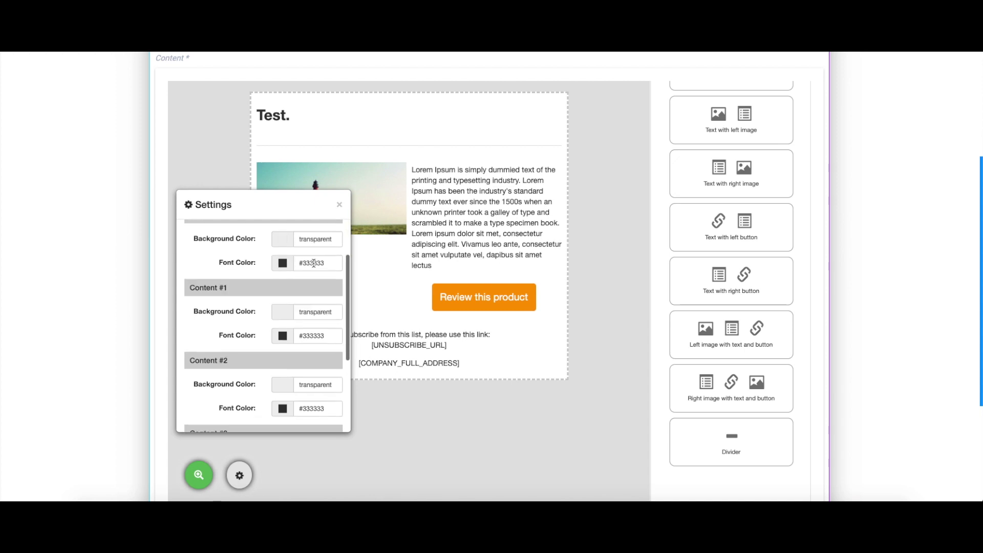
{"action": "scroll", "coordinate": [295, 256], "scroll_direction": "up", "scroll_amount": 3}
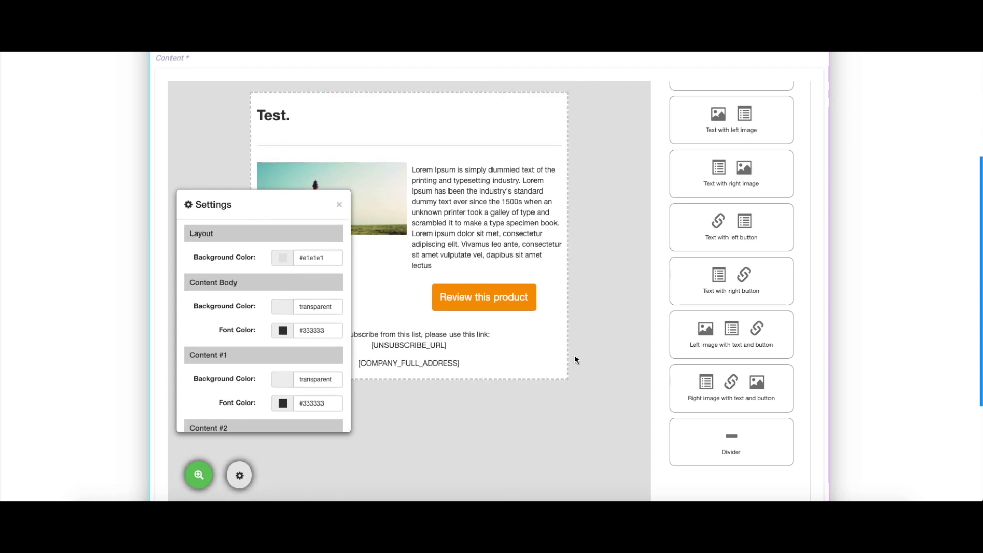
{"action": "left_click", "coordinate": [282, 258]}
{"action": "left_click", "coordinate": [267, 274]}
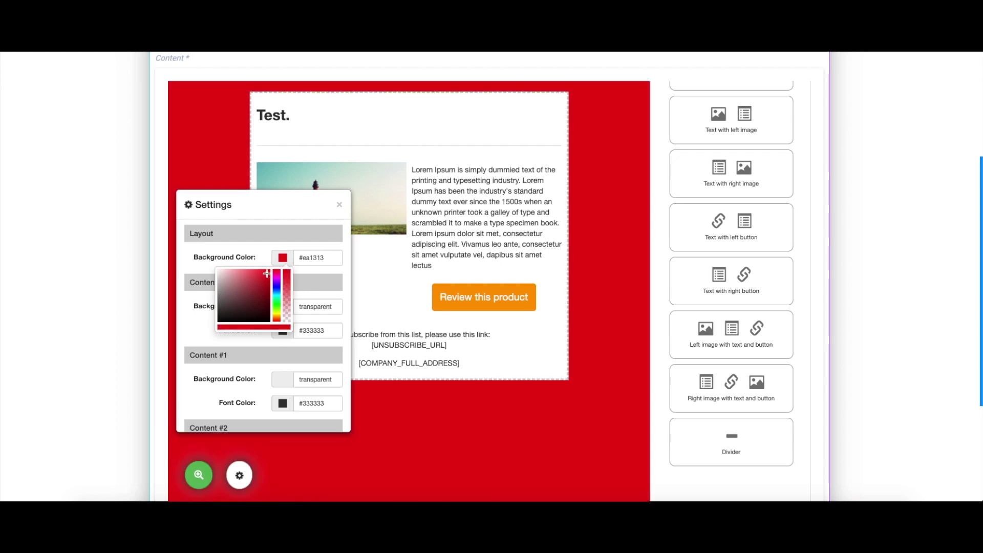
{"action": "left_click", "coordinate": [270, 258]}
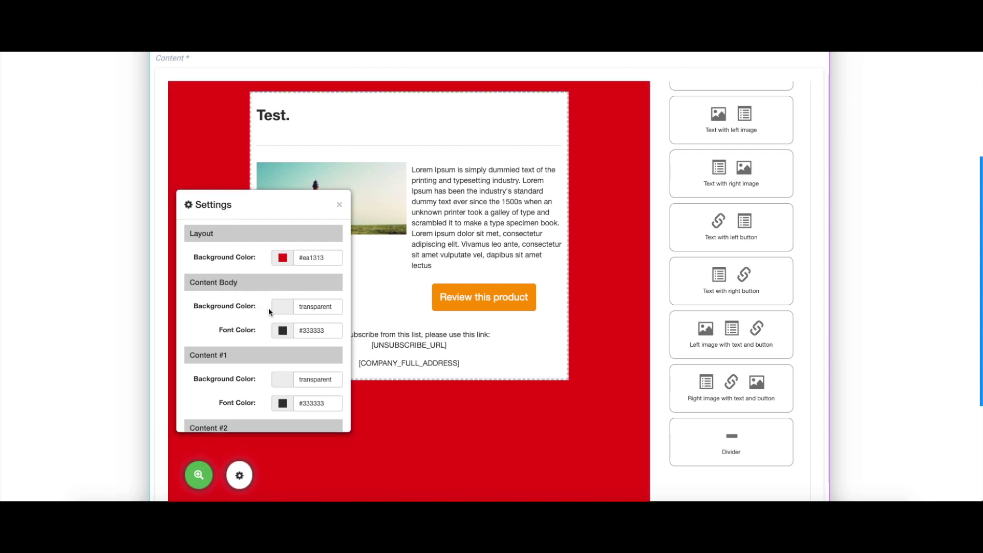
- Set the Content Body background to a dusty pink and make it partly transparent
{"action": "left_click", "coordinate": [283, 314]}
{"action": "left_click_drag", "start_coordinate": [257, 328], "coordinate": [234, 326]}
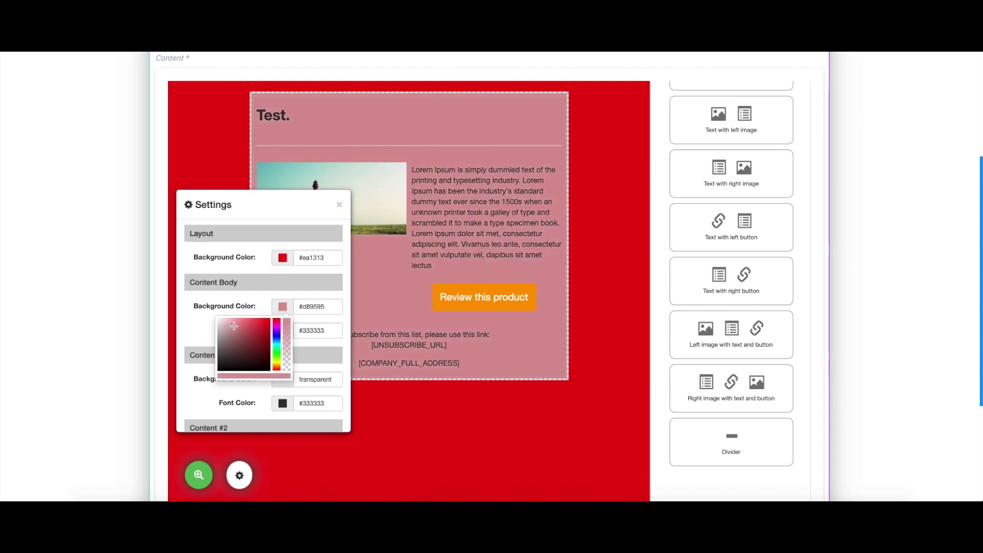
{"action": "left_click_drag", "start_coordinate": [287, 338], "coordinate": [287, 330]}
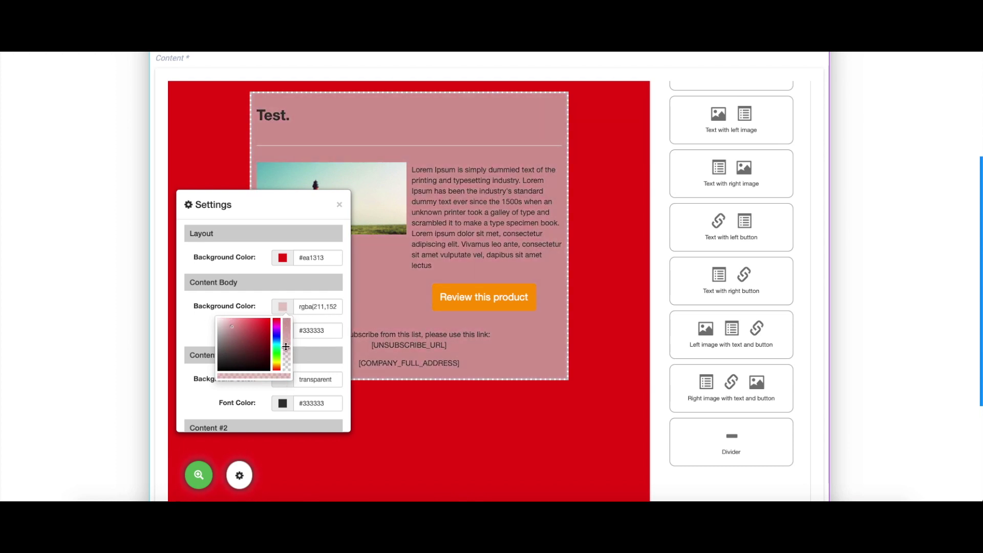
{"action": "left_click", "coordinate": [209, 325]}
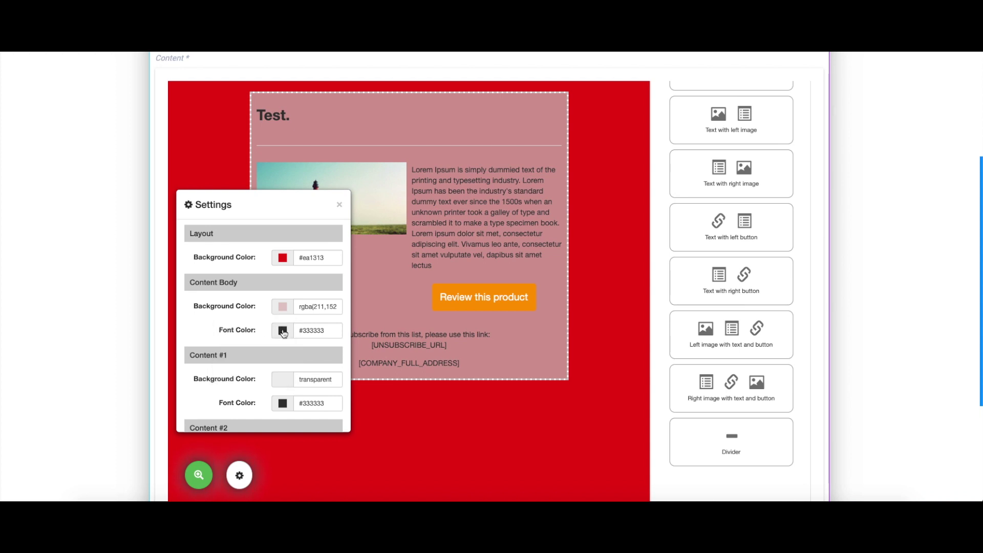
- Set the Content Body font color to dark red #962222
{"action": "left_click", "coordinate": [283, 333]}
{"action": "mouse_move", "coordinate": [263, 349]}
{"action": "left_mouse_down"}
{"action": "mouse_move", "coordinate": [259, 373]}
{"action": "mouse_move", "coordinate": [241, 341]}
{"action": "mouse_move", "coordinate": [224, 346]}
{"action": "mouse_move", "coordinate": [232, 380]}
{"action": "mouse_move", "coordinate": [276, 383]}
{"action": "mouse_move", "coordinate": [259, 358]}
{"action": "left_mouse_up"}
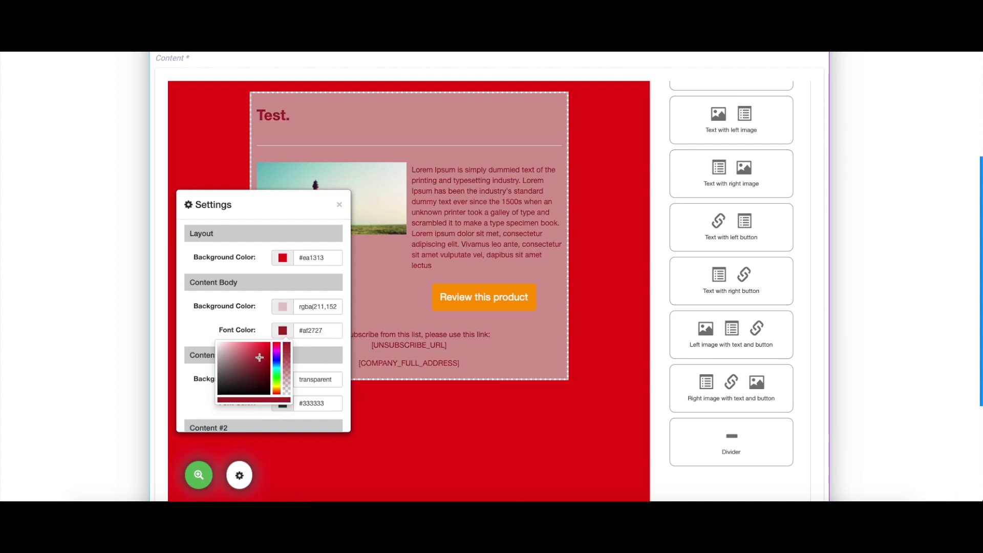
{"action": "left_click", "coordinate": [341, 350]}
- Set the Content #1 background color to near-black #020000
{"action": "scroll", "coordinate": [308, 333], "scroll_direction": "down", "scroll_amount": 3}
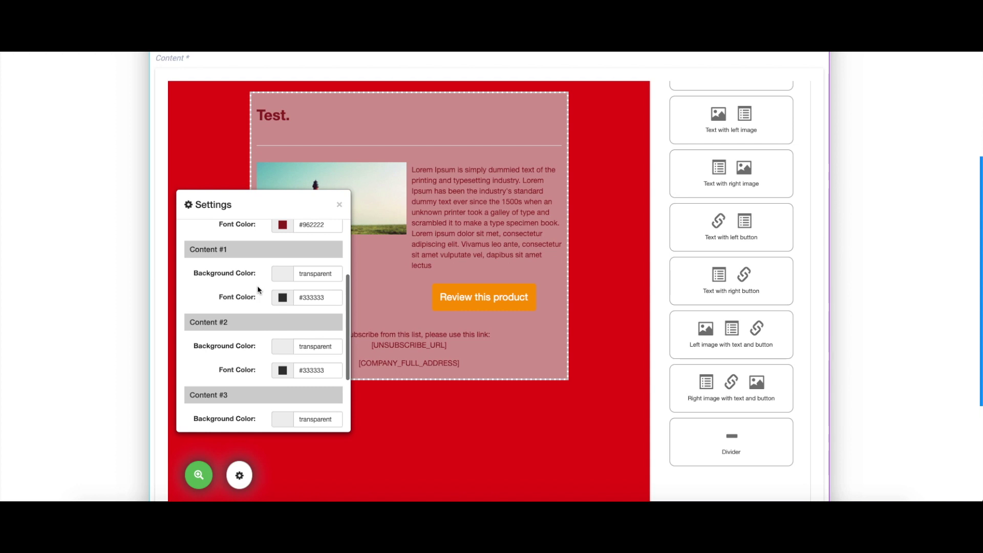
{"action": "left_click", "coordinate": [282, 278]}
{"action": "left_click_drag", "start_coordinate": [248, 323], "coordinate": [249, 299]}
{"action": "left_click_drag", "start_coordinate": [265, 333], "coordinate": [268, 343]}
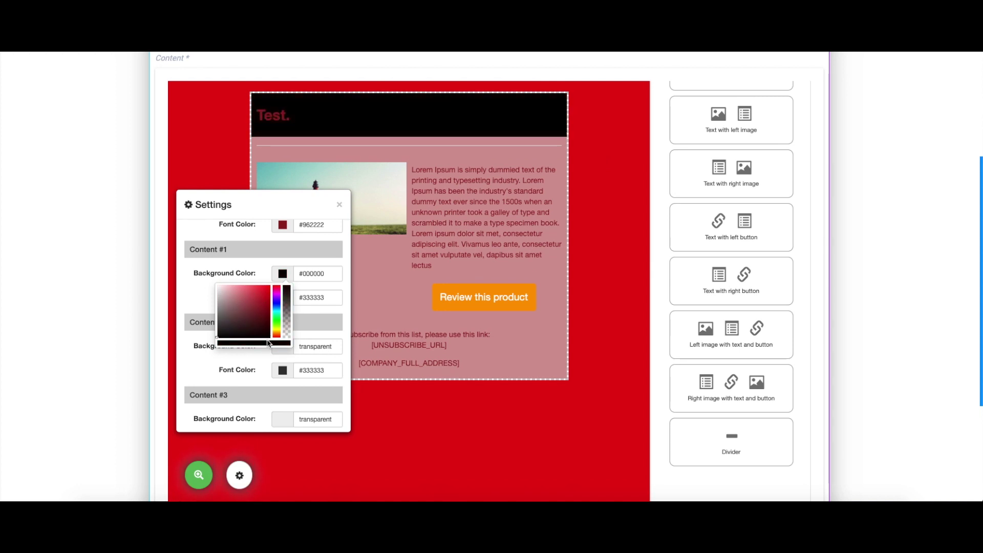
{"action": "left_click", "coordinate": [196, 304]}
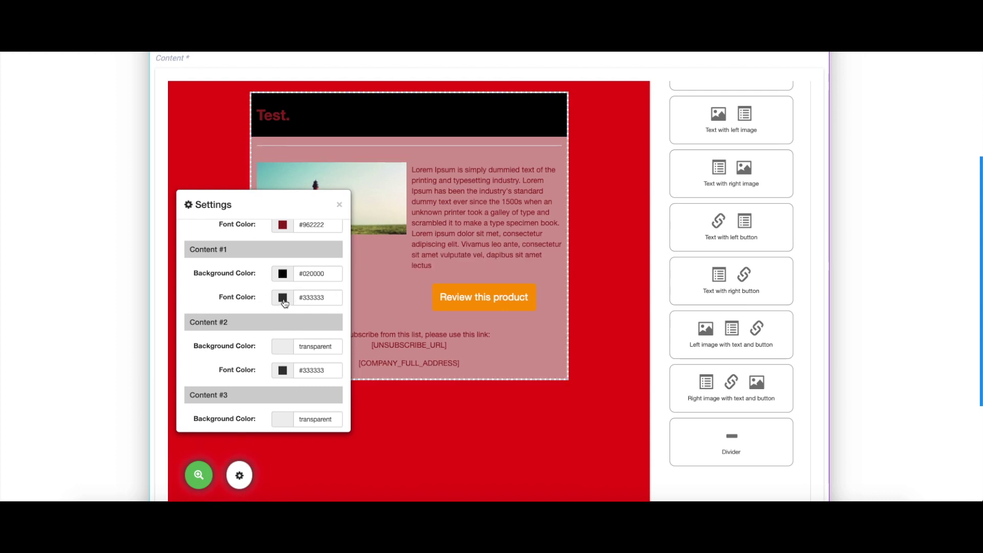
- Set the Content #1 font color to bright red #e53e3e and close the template settings
{"action": "left_click", "coordinate": [283, 298]}
{"action": "mouse_move", "coordinate": [263, 325]}
{"action": "left_mouse_down"}
{"action": "mouse_move", "coordinate": [223, 298]}
{"action": "mouse_move", "coordinate": [238, 328]}
{"action": "mouse_move", "coordinate": [256, 313]}
{"action": "left_mouse_up"}
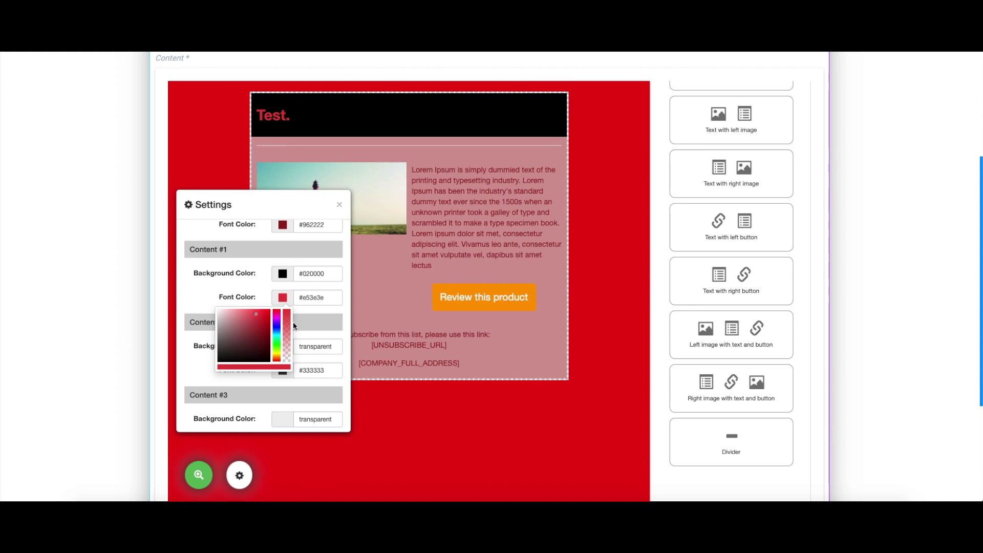
{"action": "left_click", "coordinate": [251, 299]}
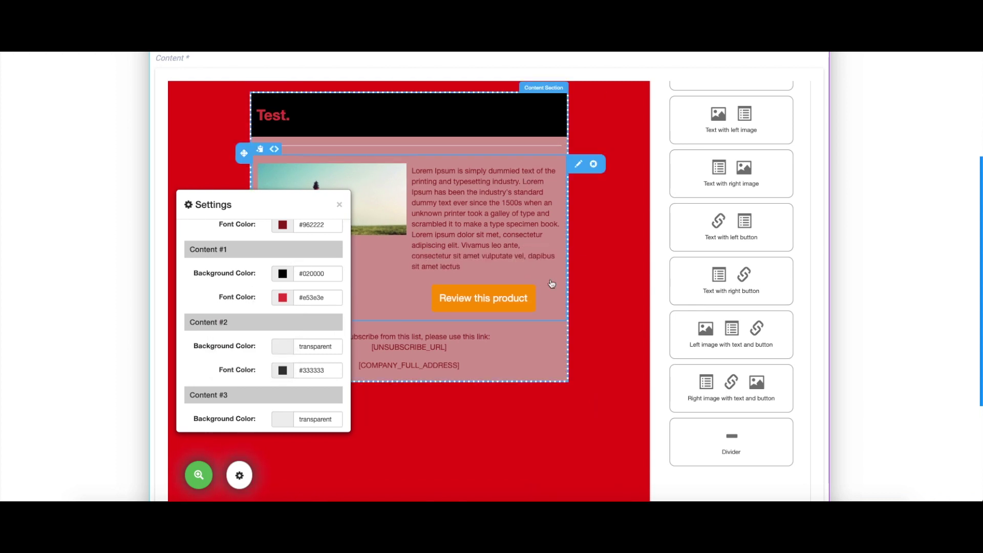
{"action": "scroll", "coordinate": [275, 332], "scroll_direction": "down", "scroll_amount": 4}
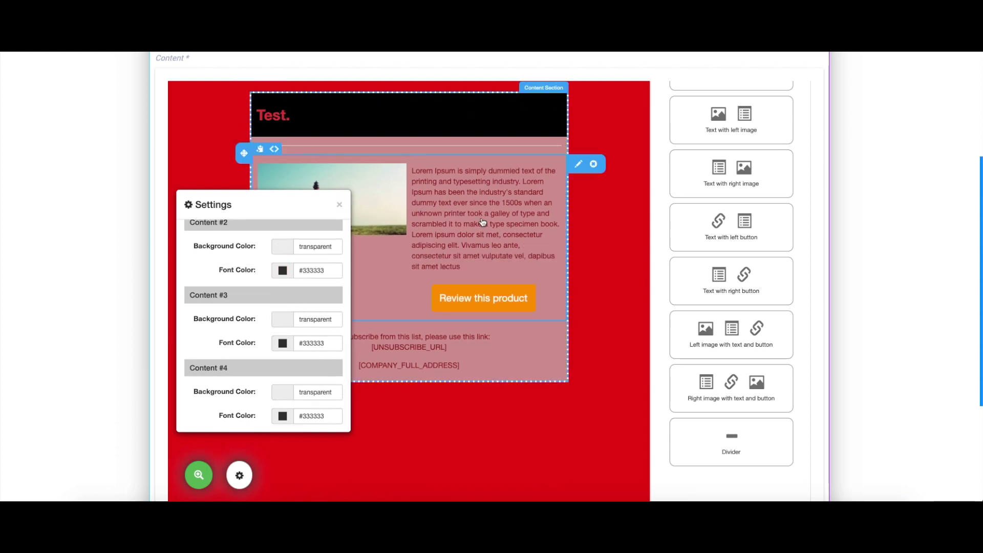
{"action": "left_click", "coordinate": [340, 206]}
- Look over the recolored campaign template, then save it and proceed to the next campaign stage
{"action": "scroll", "coordinate": [443, 311], "scroll_direction": "down", "scroll_amount": 3}
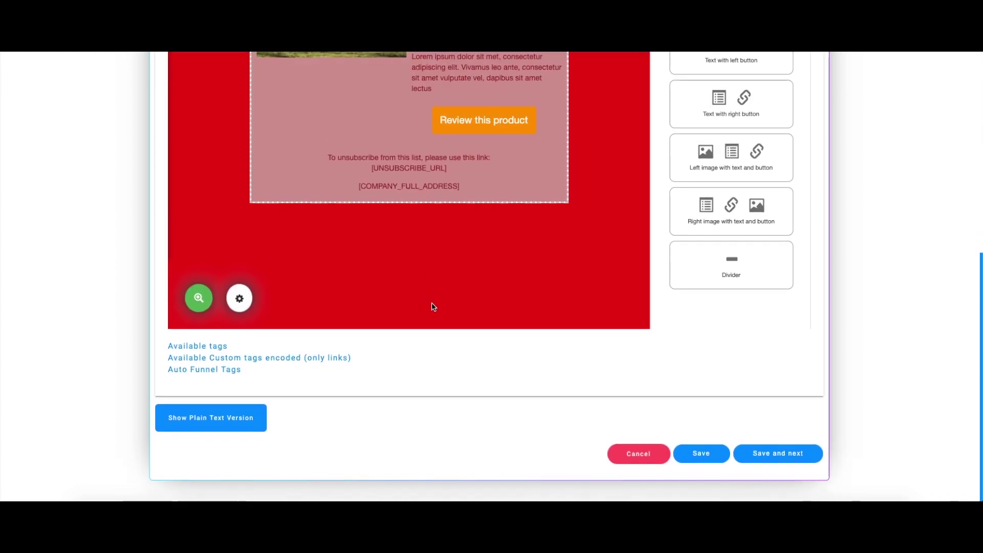
{"action": "scroll", "coordinate": [459, 296], "scroll_direction": "up", "scroll_amount": 4}
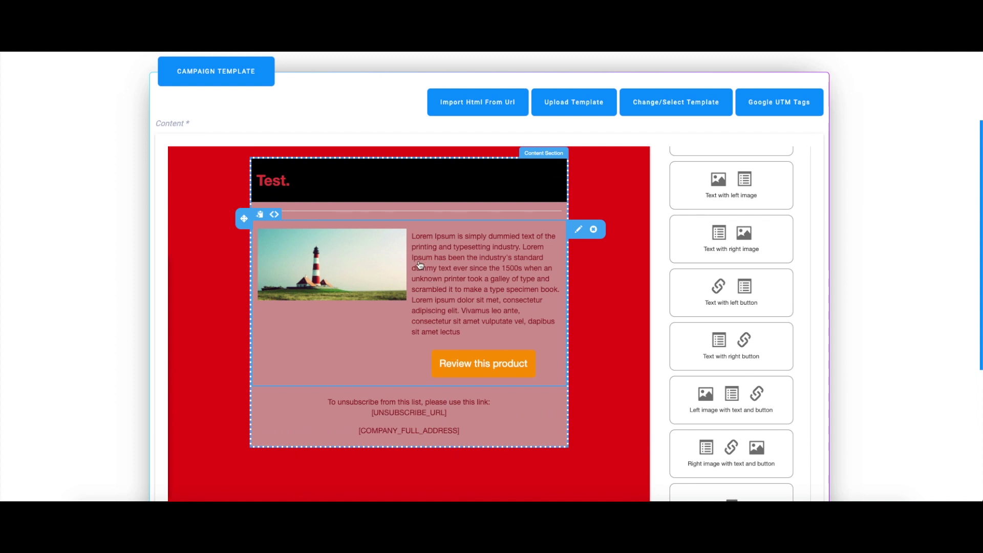
{"action": "scroll", "coordinate": [419, 265], "scroll_direction": "up", "scroll_amount": 1}
{"action": "scroll", "coordinate": [461, 259], "scroll_direction": "down", "scroll_amount": 6}
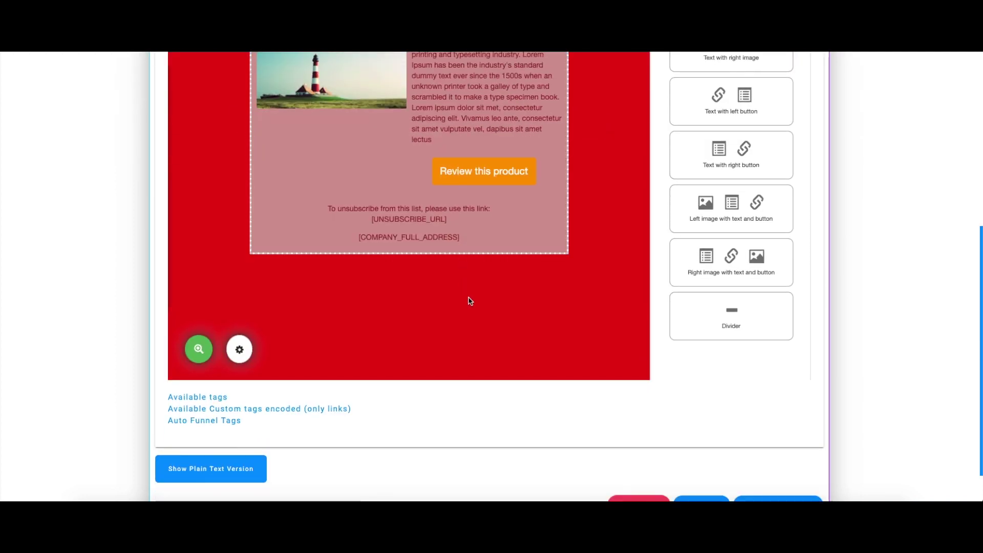
{"action": "scroll", "coordinate": [369, 237], "scroll_direction": "up", "scroll_amount": 6}
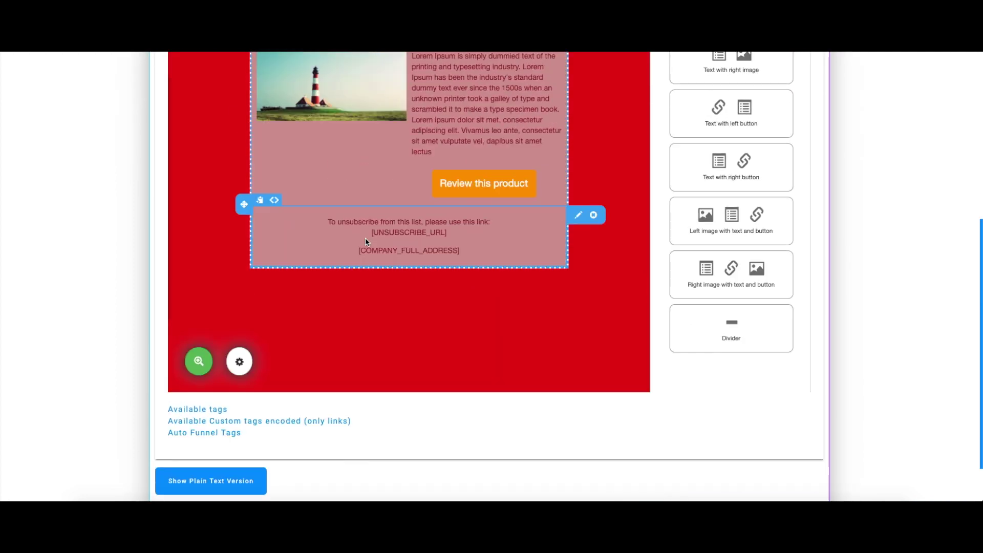
{"action": "scroll", "coordinate": [383, 234], "scroll_direction": "up", "scroll_amount": 1}
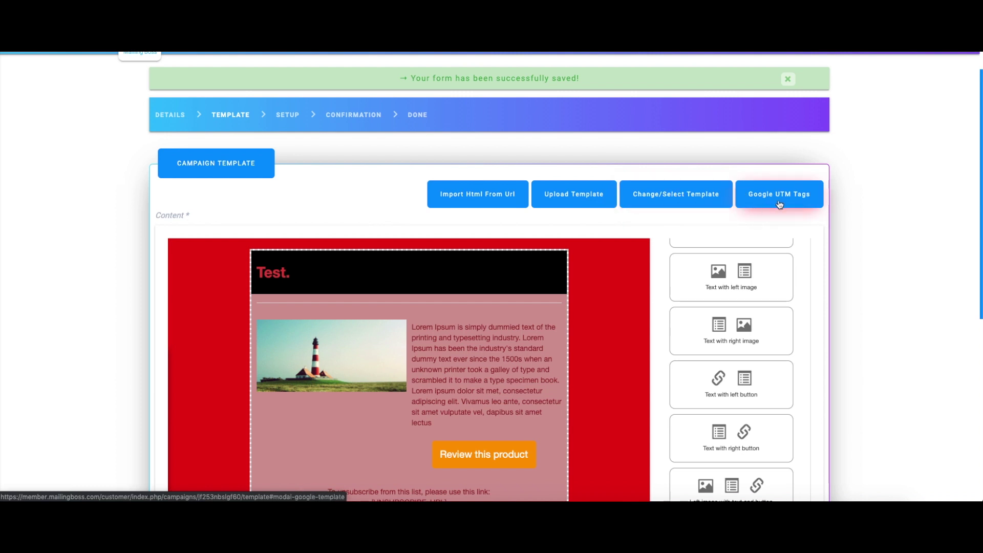
{"action": "scroll", "coordinate": [428, 224], "scroll_direction": "down", "scroll_amount": 6}
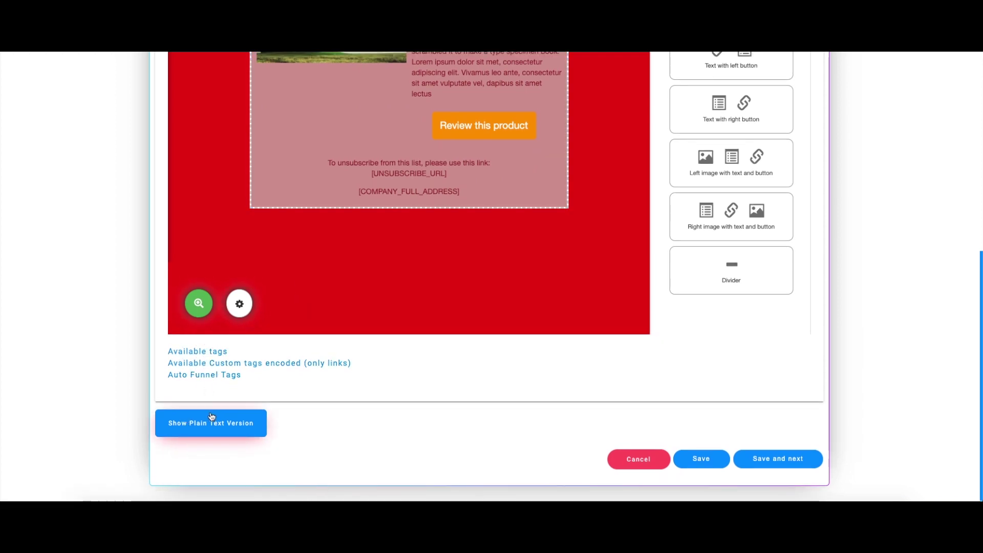
{"action": "left_click", "coordinate": [798, 459]}
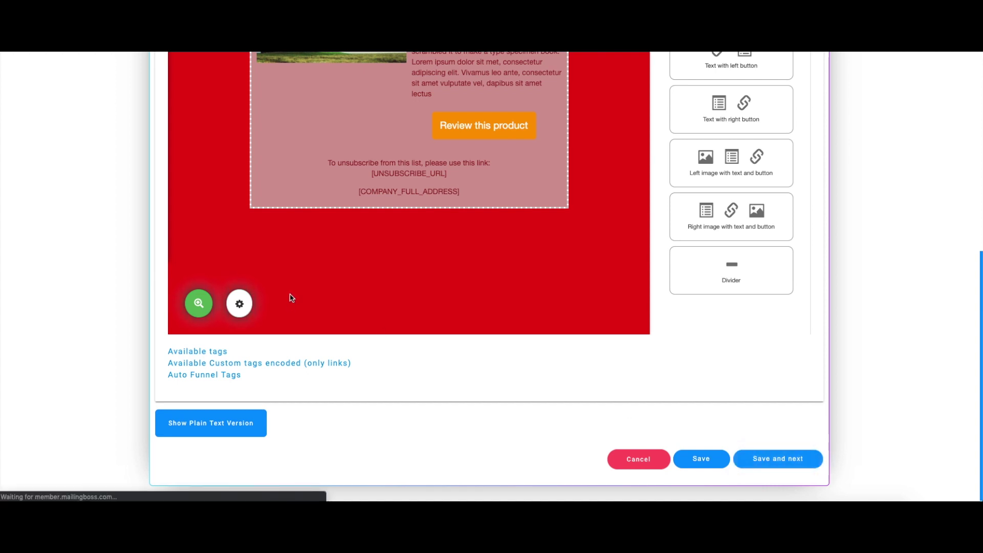